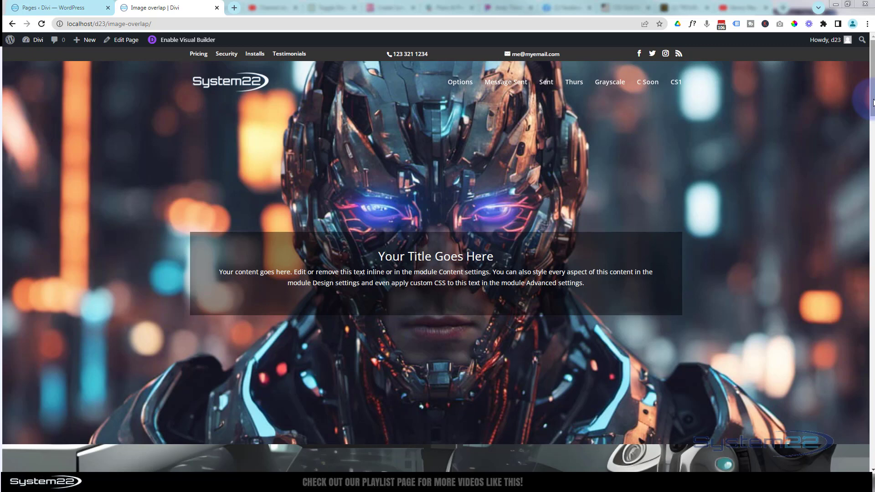
# Scroll through the page and enable the Visual Builder for editing.
pyautogui.moveTo(873, 91); pyautogui.dragTo(872, 152)
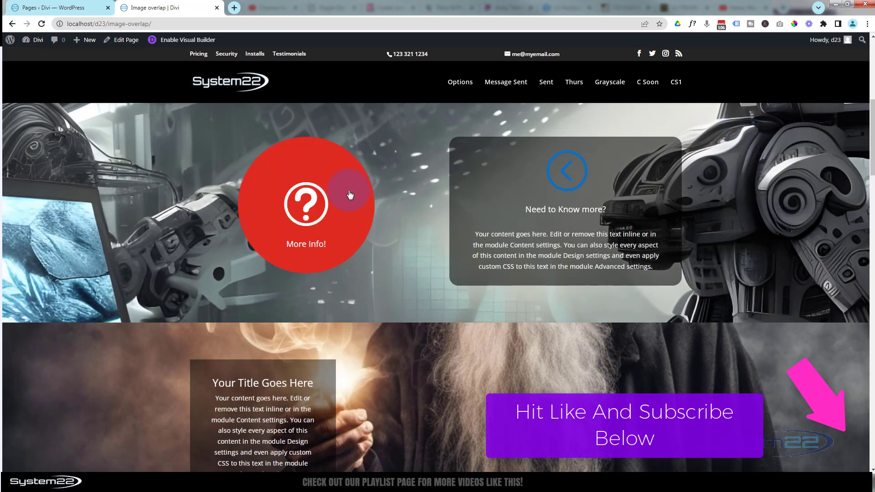
pyautogui.scroll(-10, 337, 207)
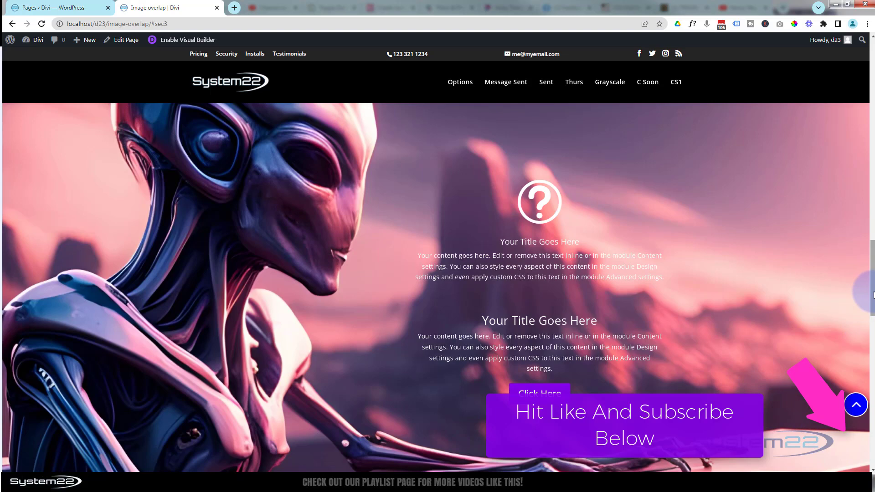
pyautogui.moveTo(873, 294); pyautogui.dragTo(871, 158)
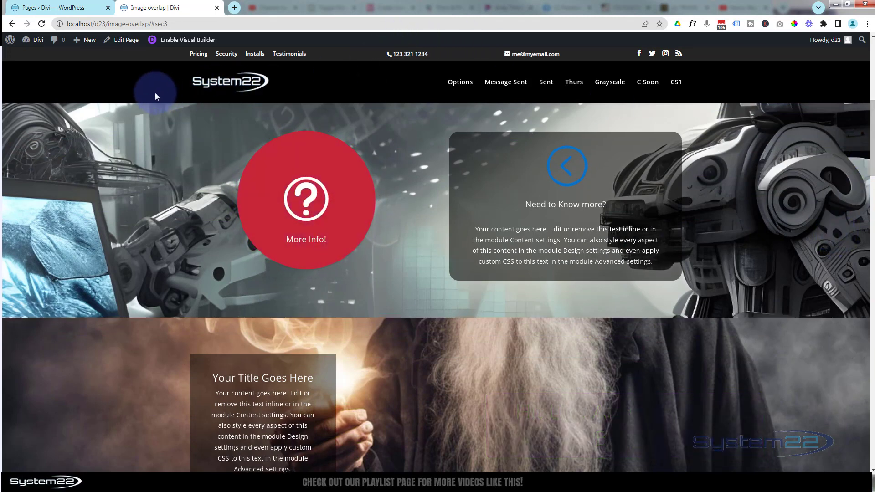
pyautogui.click(173, 42)
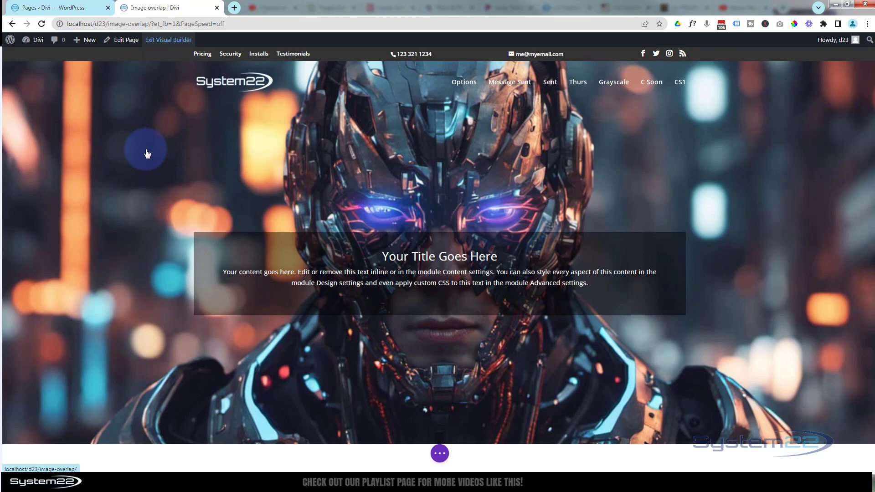
# Preview the More Info circle at tablet width, then at 400px phone width.
pyautogui.scroll(-5, 146, 149)
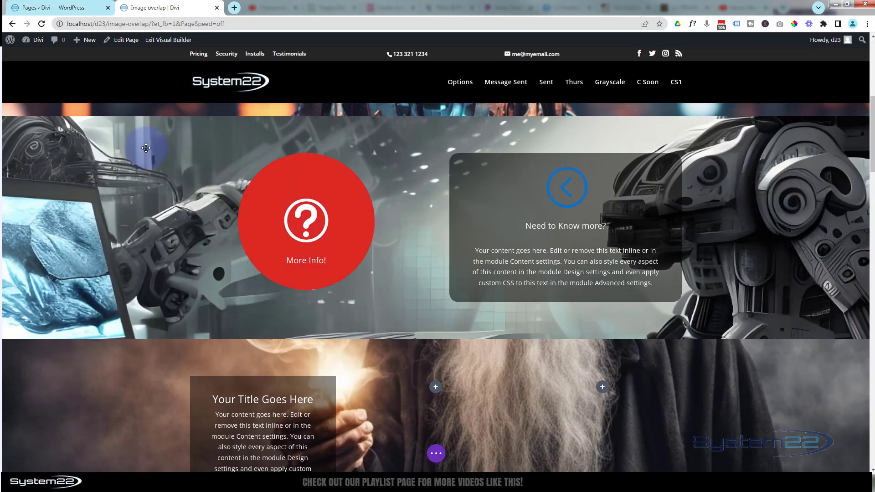
pyautogui.click(437, 454)
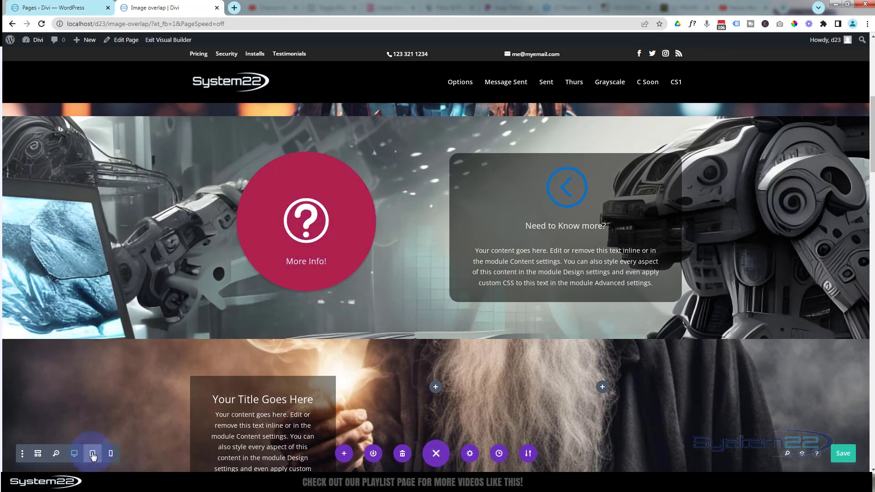
pyautogui.click(92, 454)
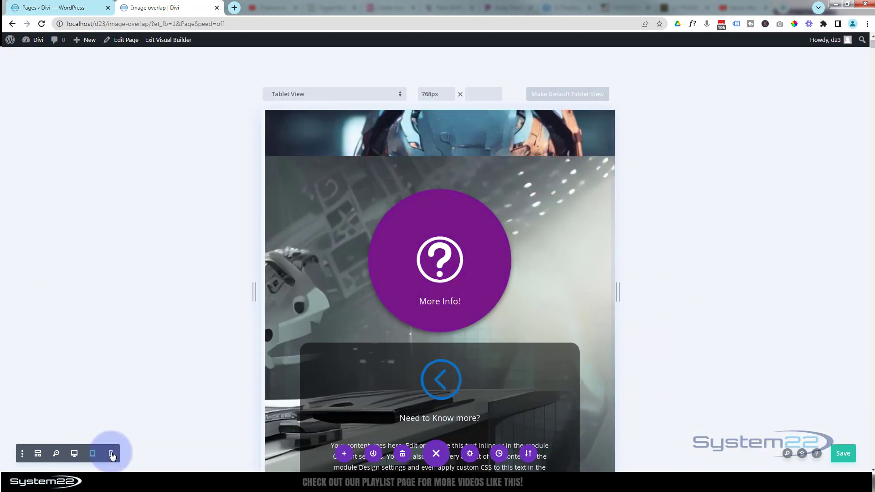
pyautogui.click(111, 454)
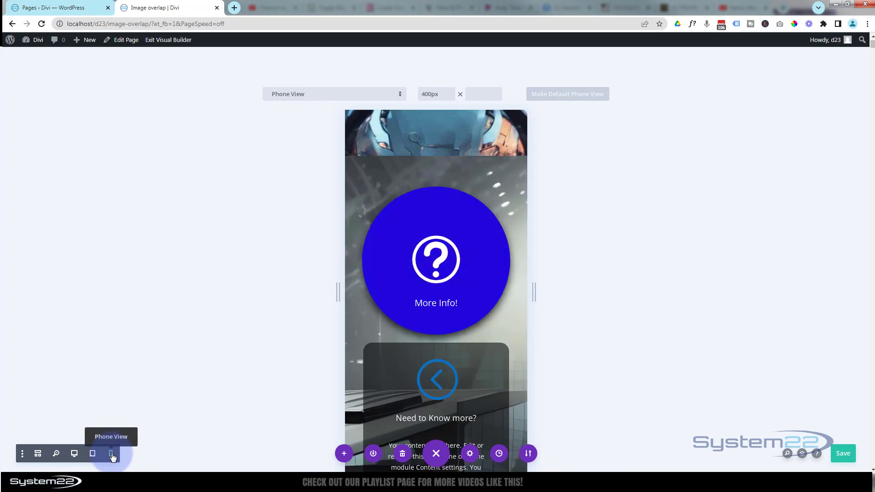
# Back in desktop view, delete the old More Info row and add a two-column row.
pyautogui.click(75, 454)
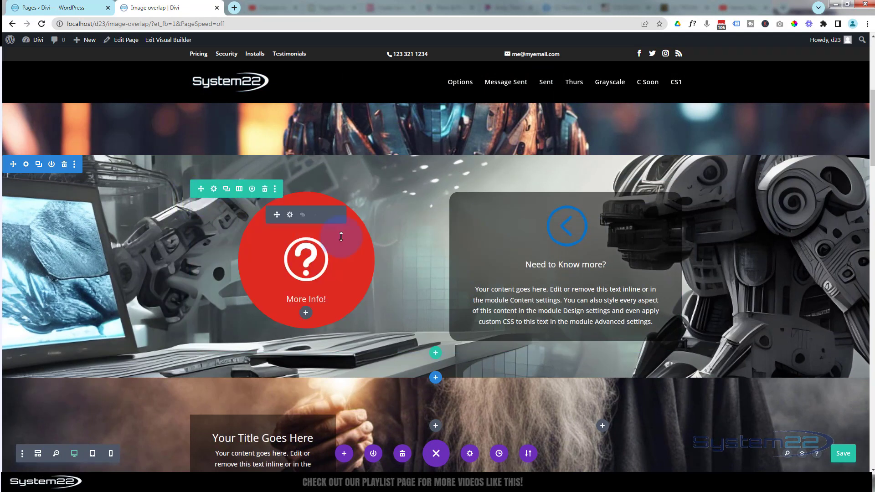
pyautogui.click(265, 189)
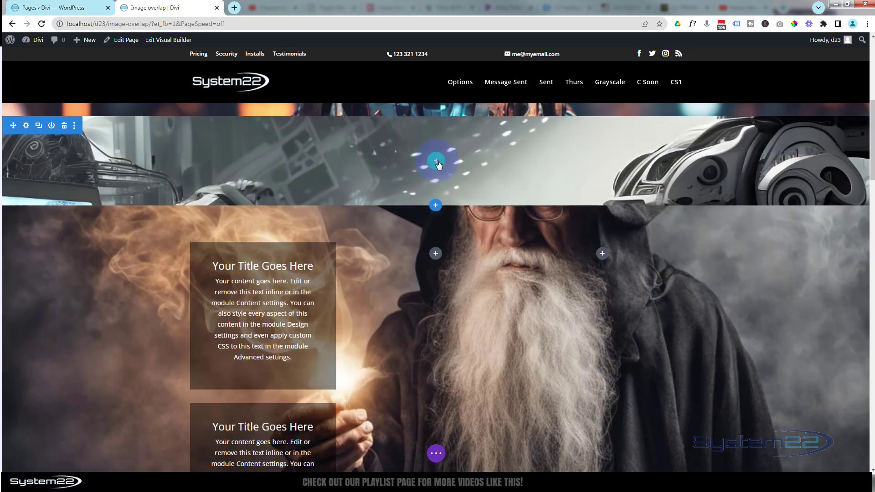
pyautogui.click(436, 162)
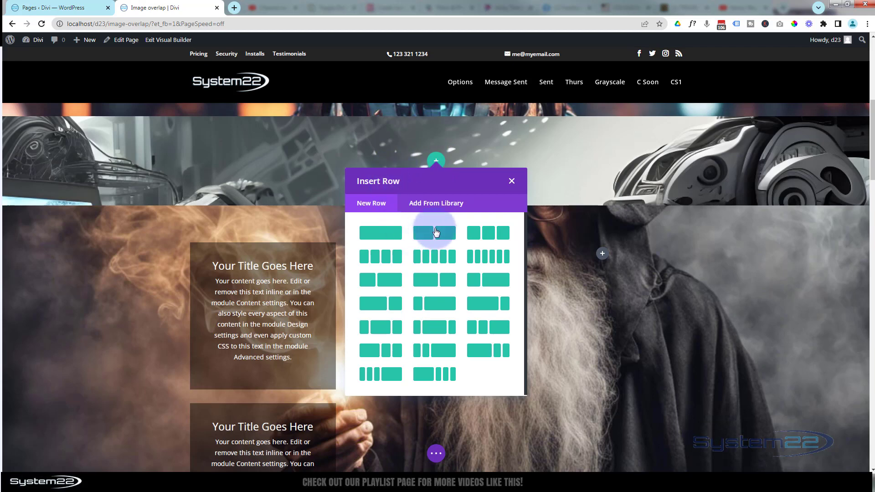
pyautogui.click(435, 234)
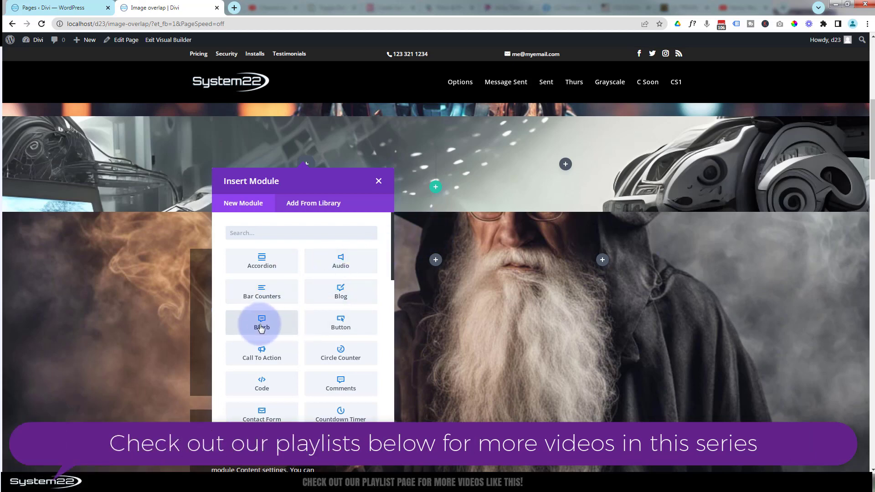
# Add a blurb to the left column, title it 'More Info' and delete its placeholder body text.
pyautogui.click(280, 327)
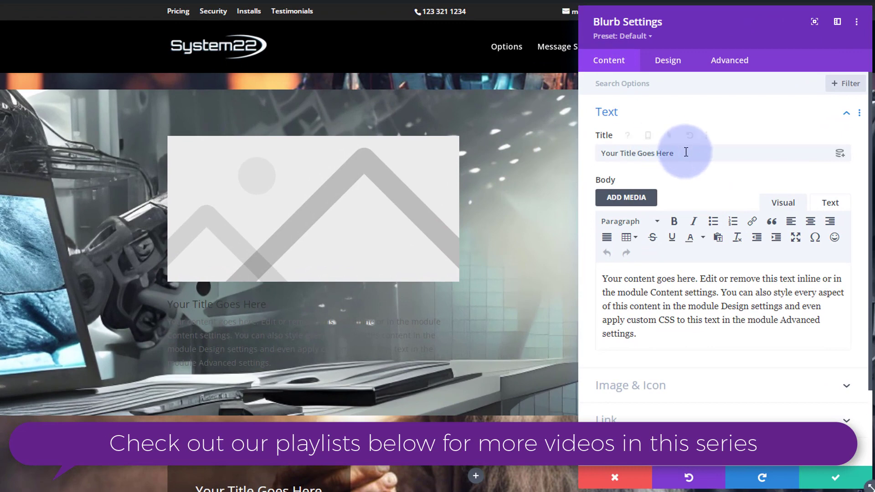
pyautogui.moveTo(686, 152); pyautogui.dragTo(578, 157)
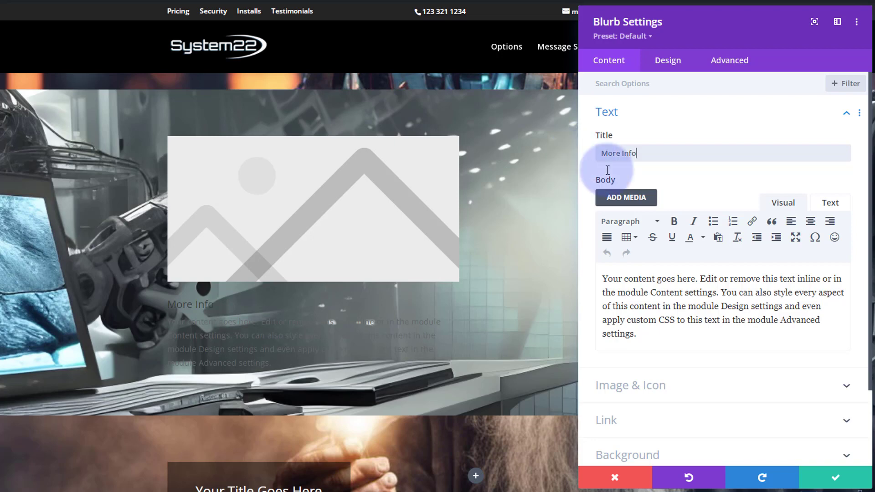
pyautogui.click(637, 338)
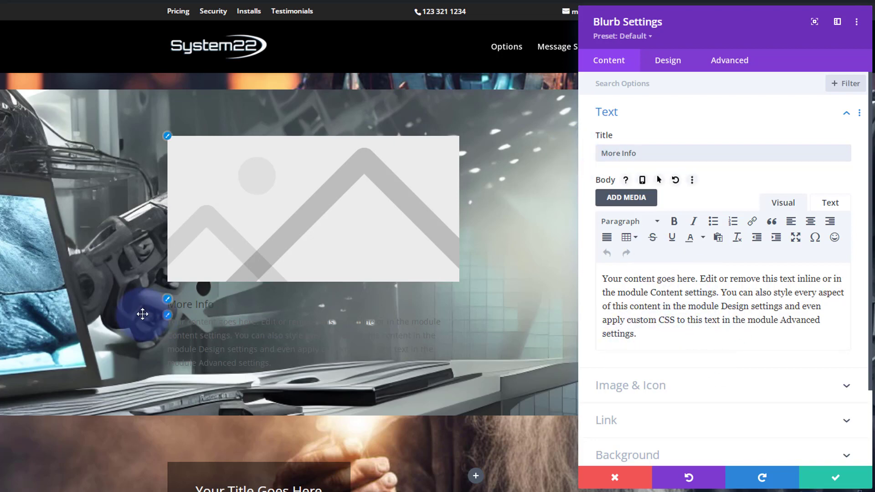
pyautogui.moveTo(643, 338); pyautogui.dragTo(590, 276)
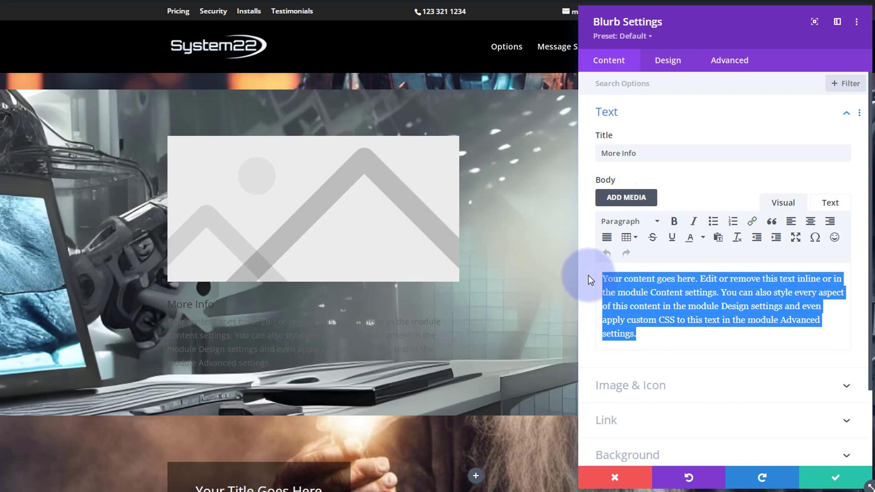
pyautogui.press('BackSpace')
pyautogui.click(188, 305)
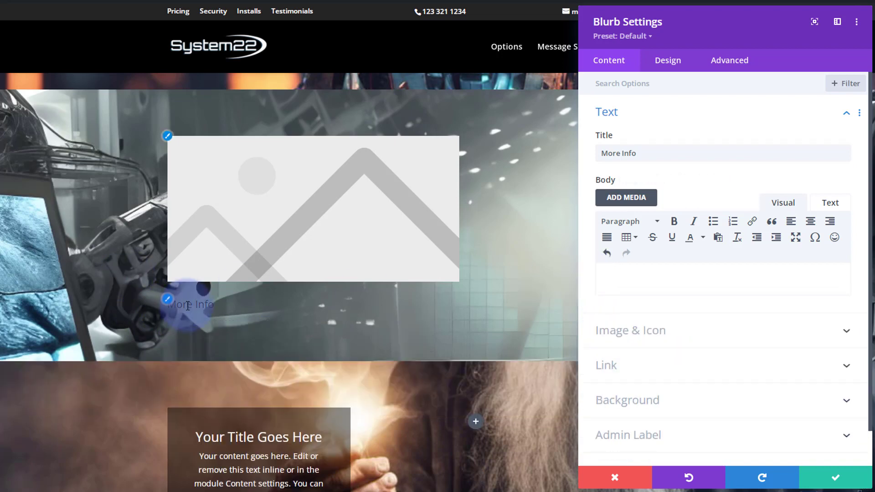
# Replace the blurb image with the circled question-mark icon found by searching 'que'.
pyautogui.click(727, 338)
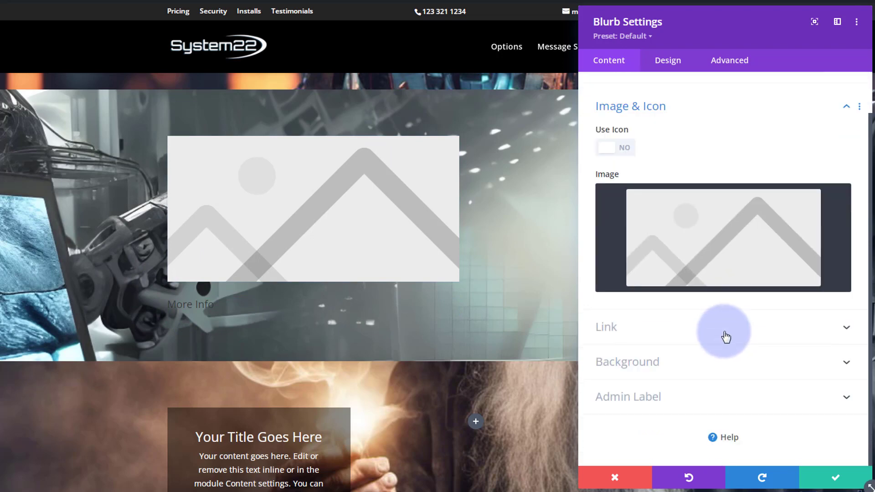
pyautogui.click(622, 148)
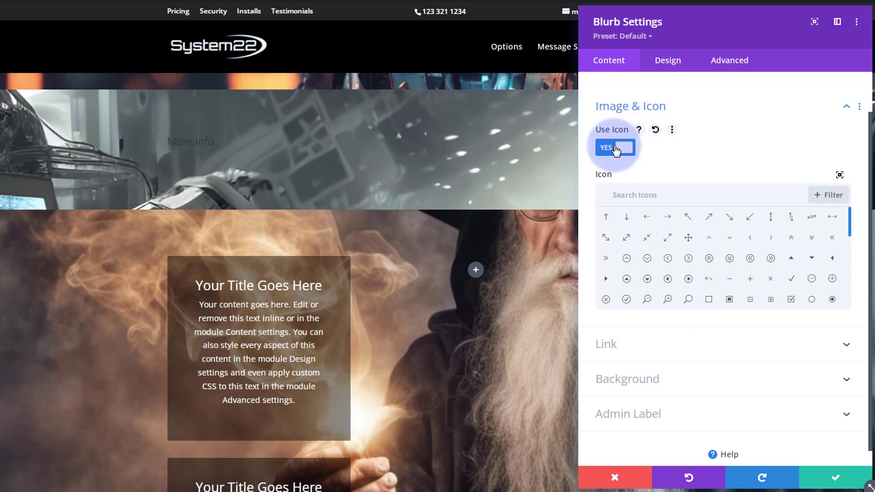
pyautogui.click(651, 195)
pyautogui.write('que')
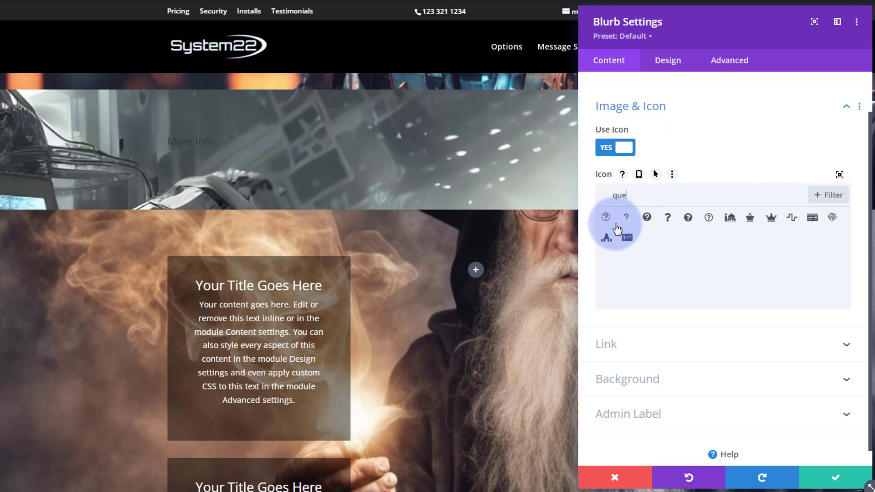
pyautogui.click(606, 218)
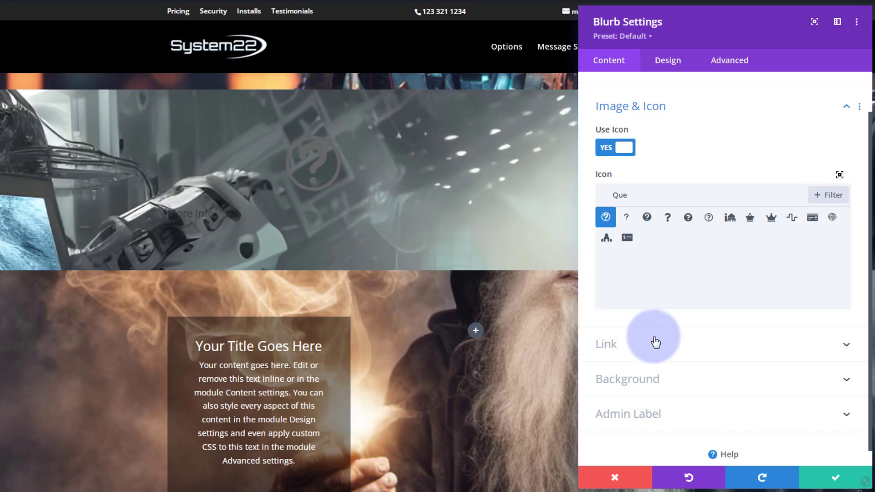
pyautogui.click(706, 382)
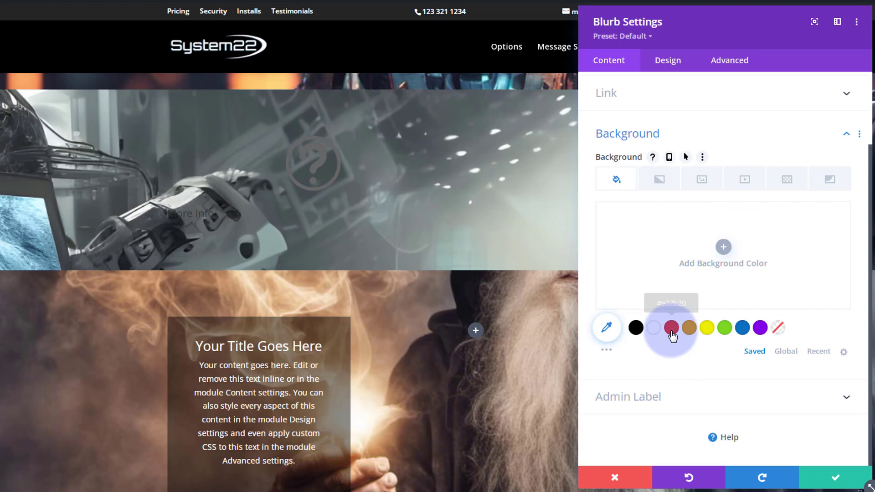
# Give the blurb a red background.
pyautogui.click(672, 329)
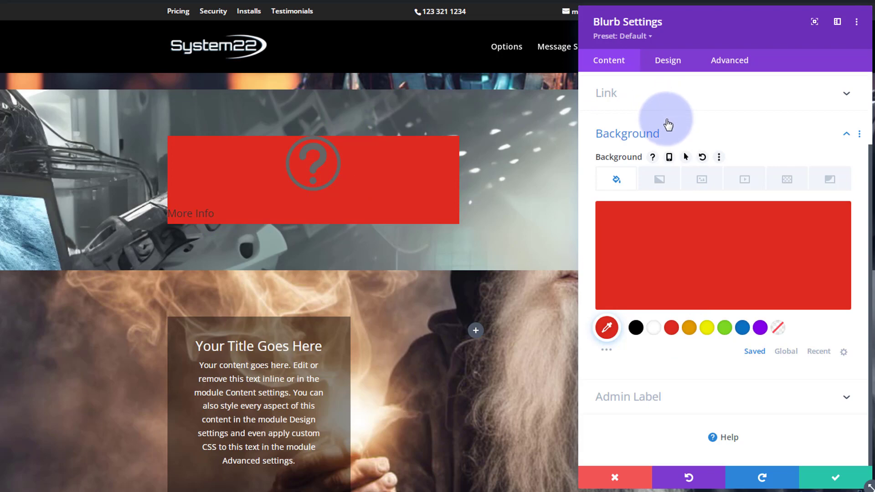
pyautogui.scroll(1, 665, 137)
pyautogui.scroll(2, 665, 142)
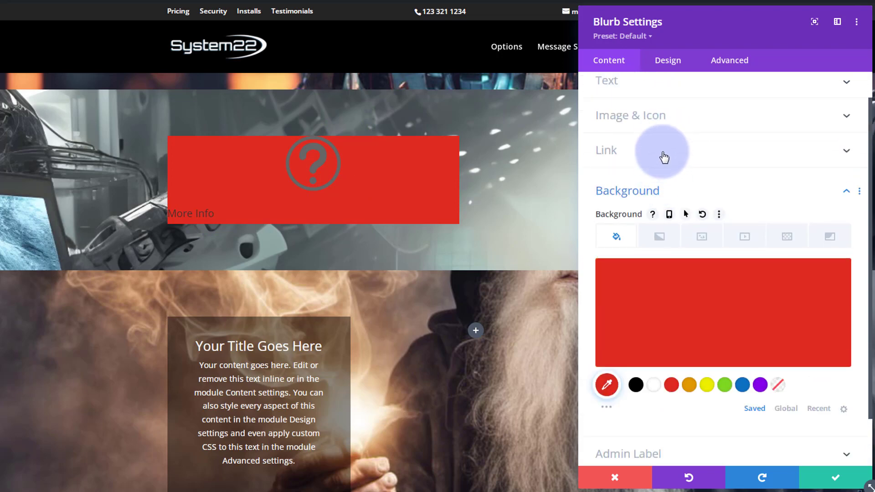
# Link the blurb to #sec3, opening in the same window.
pyautogui.click(664, 157)
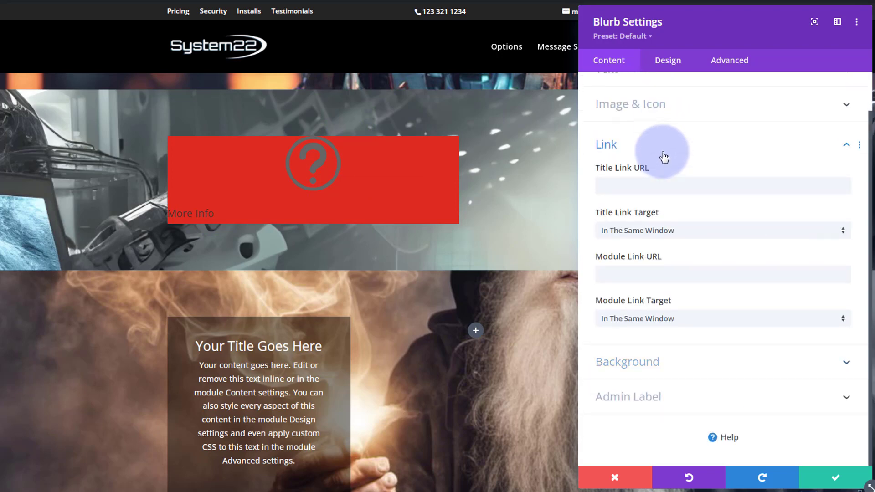
pyautogui.scroll(-6, 69, 308)
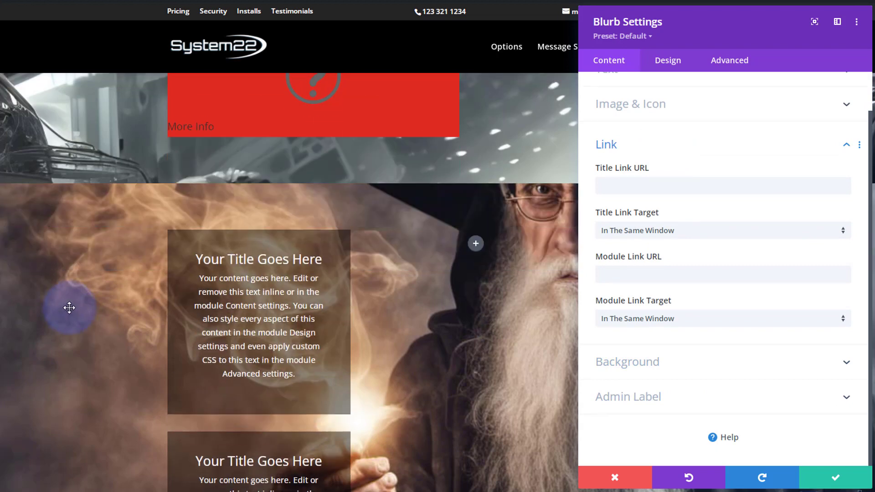
pyautogui.scroll(-10, 69, 308)
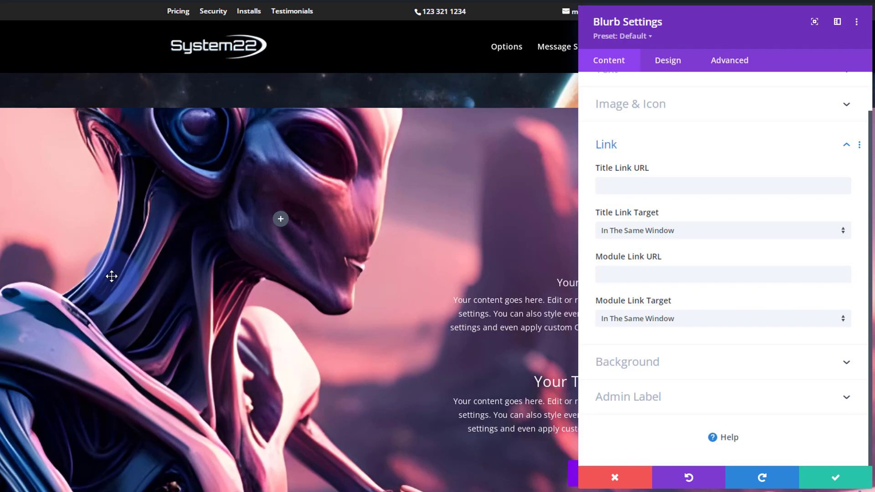
pyautogui.scroll(10, 127, 299)
pyautogui.scroll(8, 129, 297)
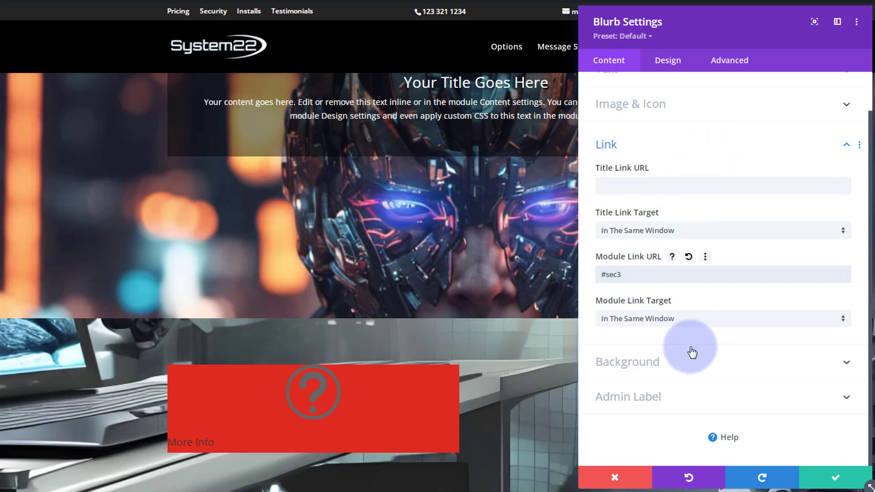
pyautogui.click(646, 320)
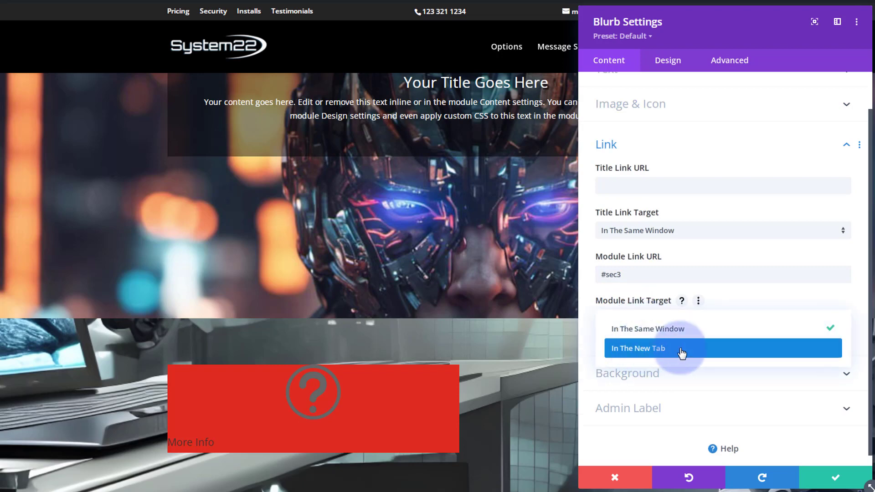
pyautogui.click(588, 339)
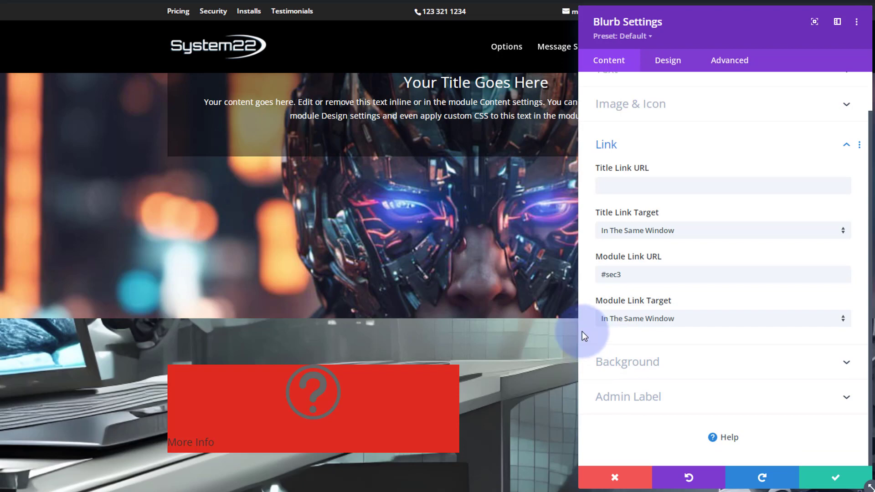
pyautogui.scroll(-4, 514, 244)
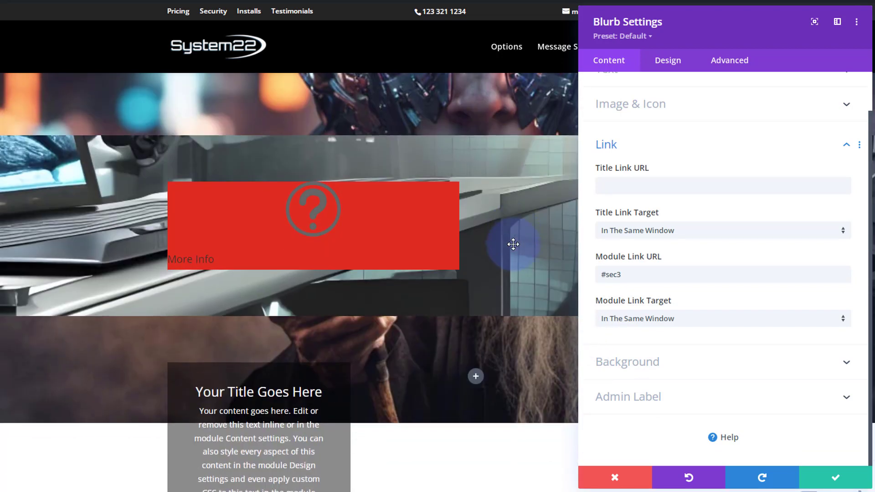
# Make the question-mark icon white in the Design settings.
pyautogui.click(675, 66)
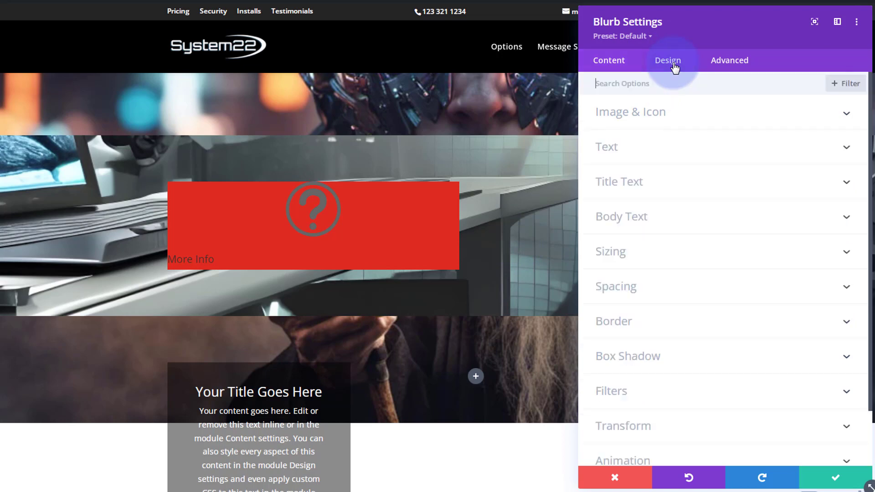
pyautogui.click(700, 118)
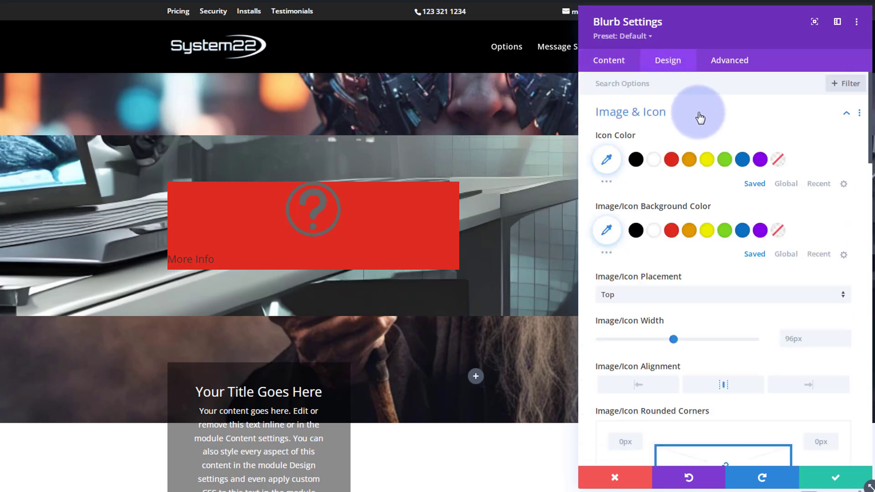
pyautogui.click(659, 162)
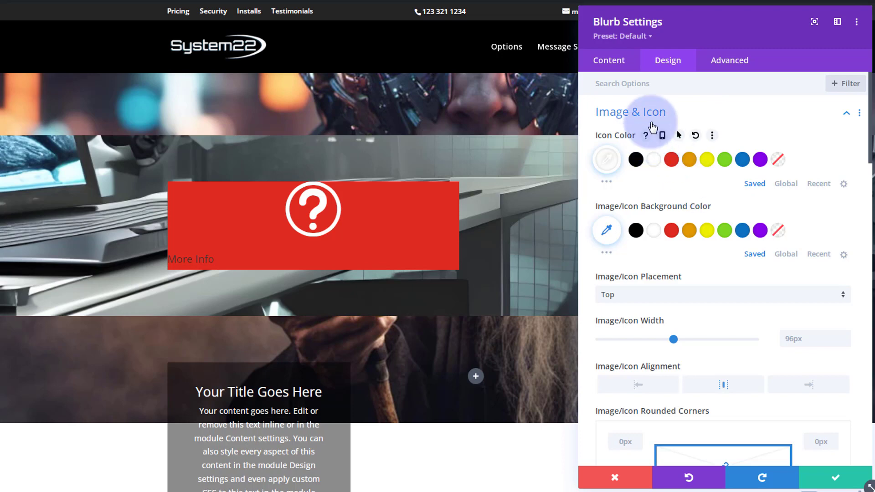
pyautogui.click(673, 119)
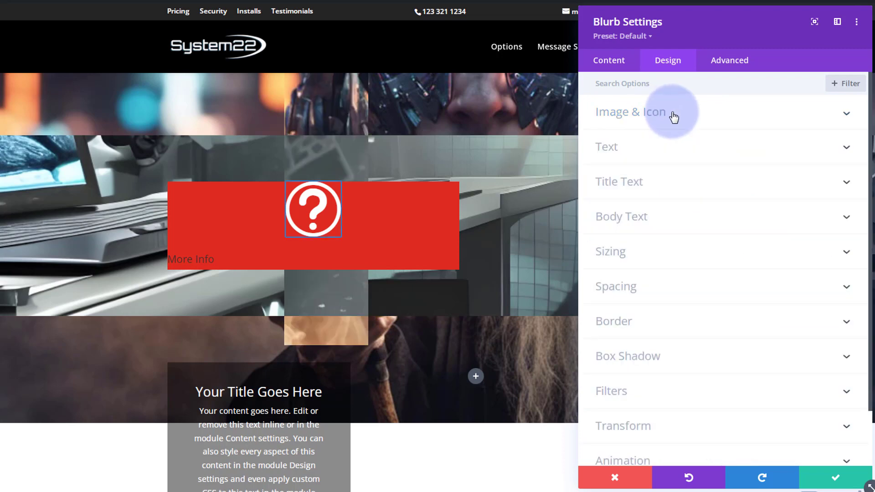
pyautogui.click(674, 118)
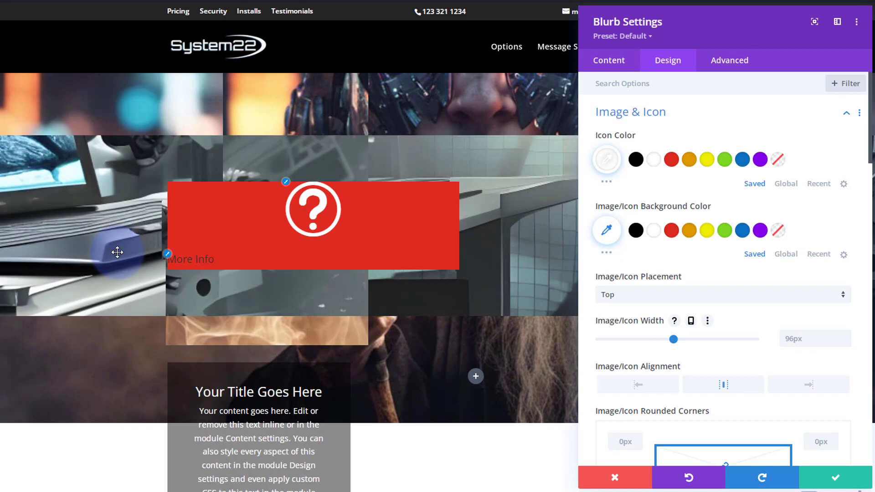
# Make the More Info title white and centre-aligned.
pyautogui.click(167, 254)
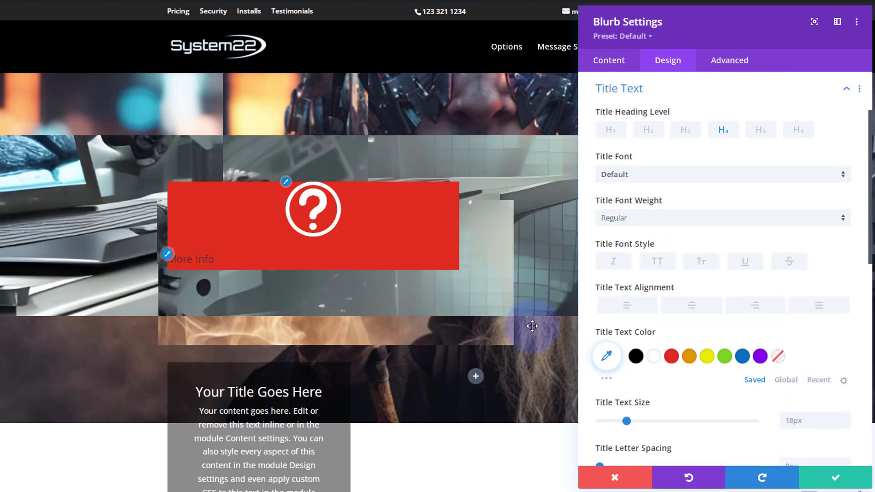
pyautogui.click(654, 356)
pyautogui.click(696, 306)
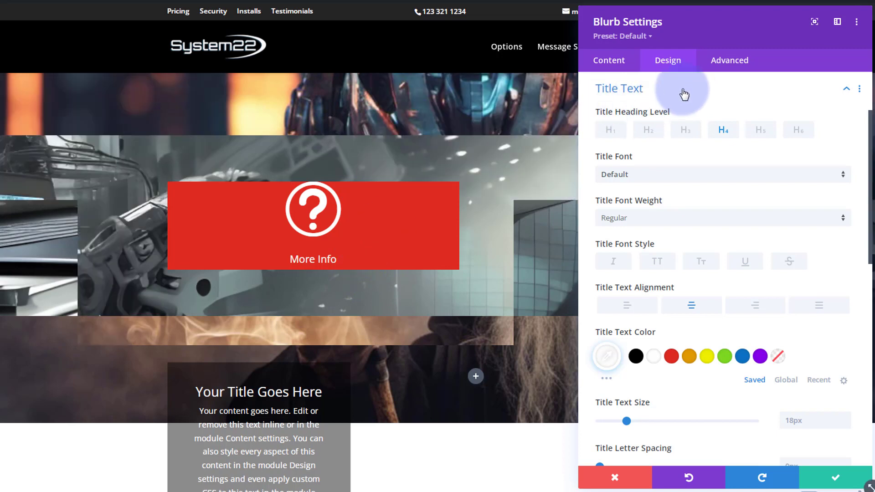
# Set the blurb's Height and Max Height to 300px.
pyautogui.click(685, 91)
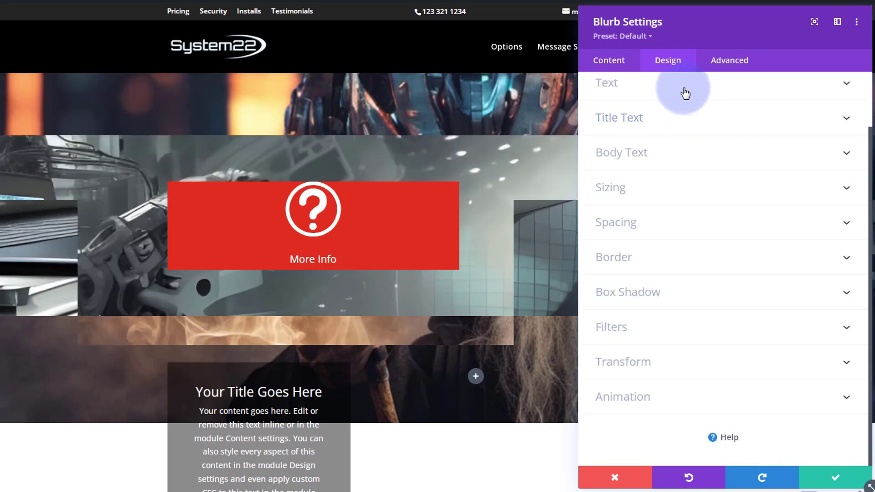
pyautogui.click(686, 187)
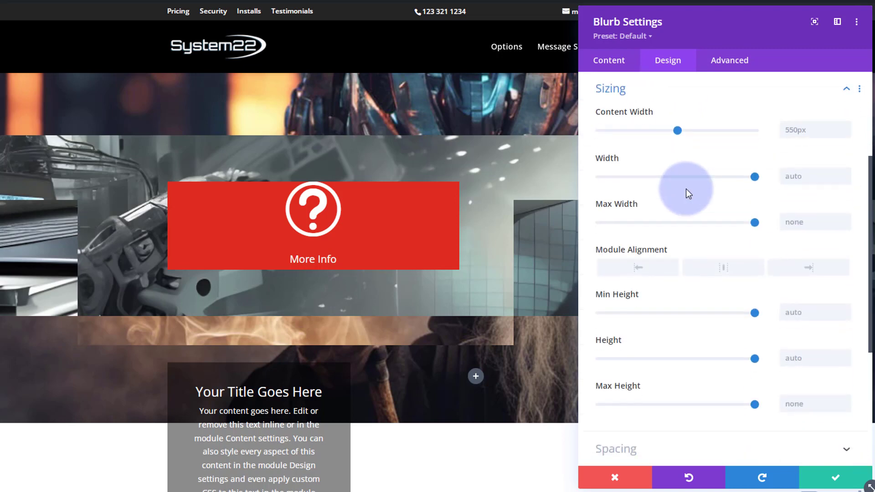
pyautogui.click(786, 360)
pyautogui.write('3')
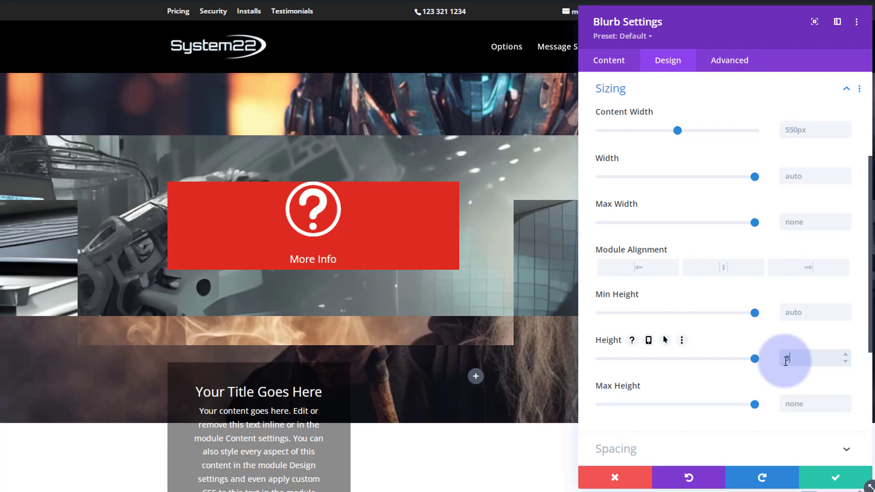
pyautogui.write('00px')
pyautogui.click(790, 401)
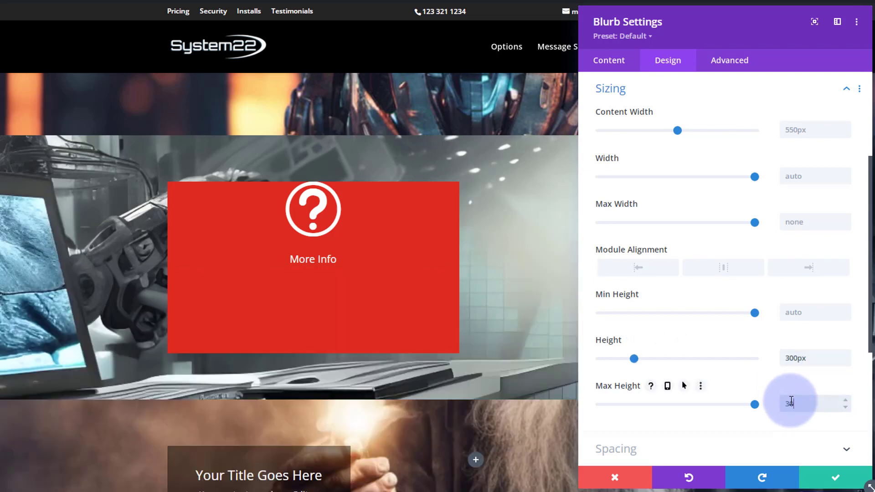
pyautogui.write('300px')
# Set the blurb's Width and Max Width to 300px.
pyautogui.scroll(2, 756, 231)
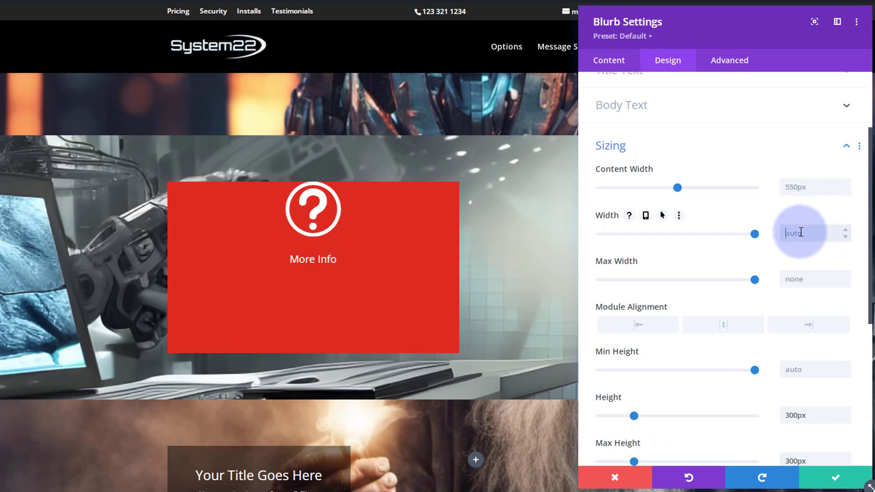
pyautogui.click(802, 233)
pyautogui.write('300%')
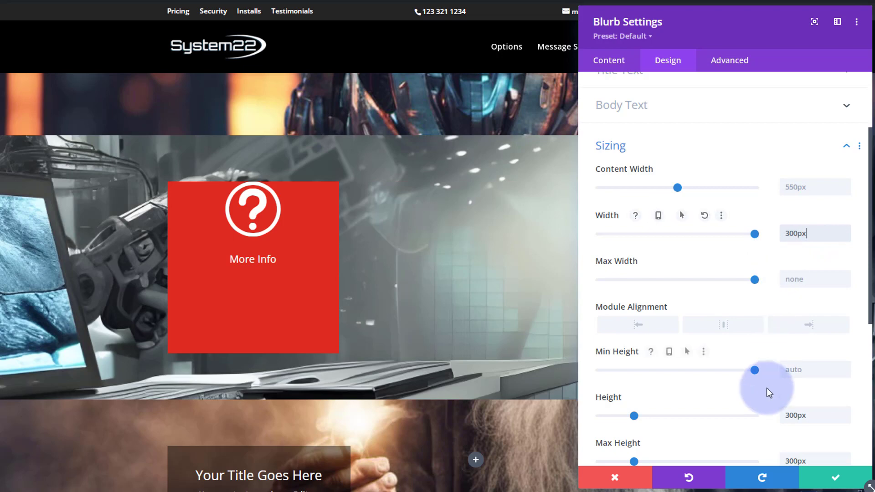
pyautogui.doubleClick(797, 233)
pyautogui.hotkey('ctrl', 'c')
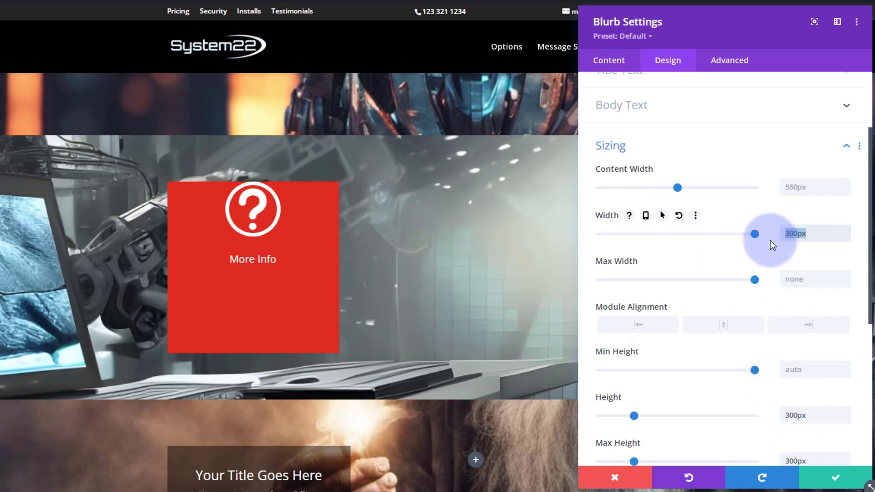
pyautogui.click(784, 279)
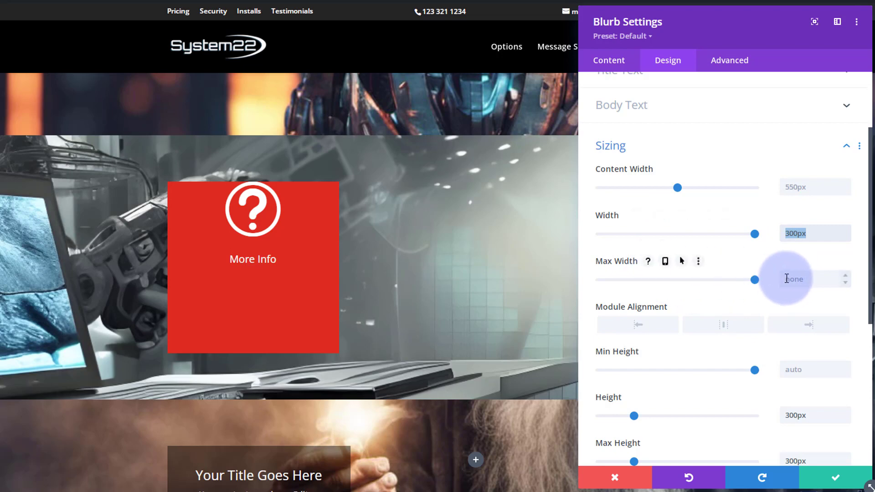
pyautogui.hotkey('ctrl', 'v')
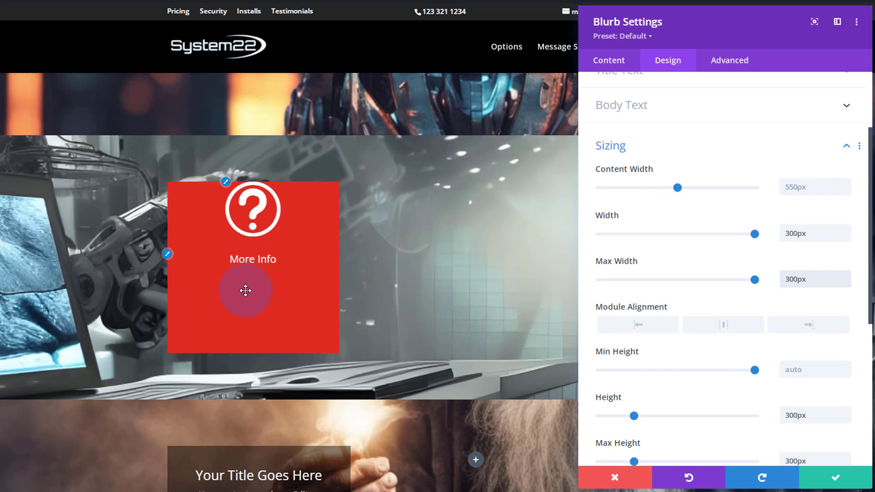
pyautogui.click(671, 146)
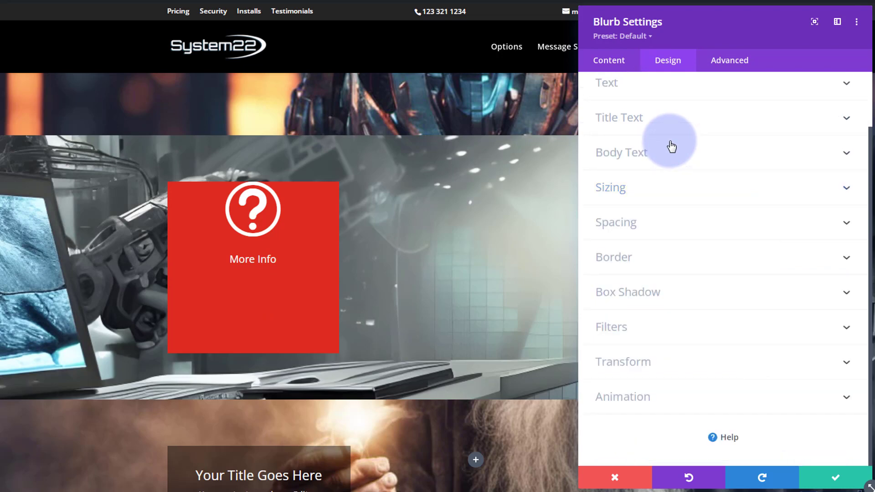
# Set the blurb's top padding to 100px.
pyautogui.click(659, 224)
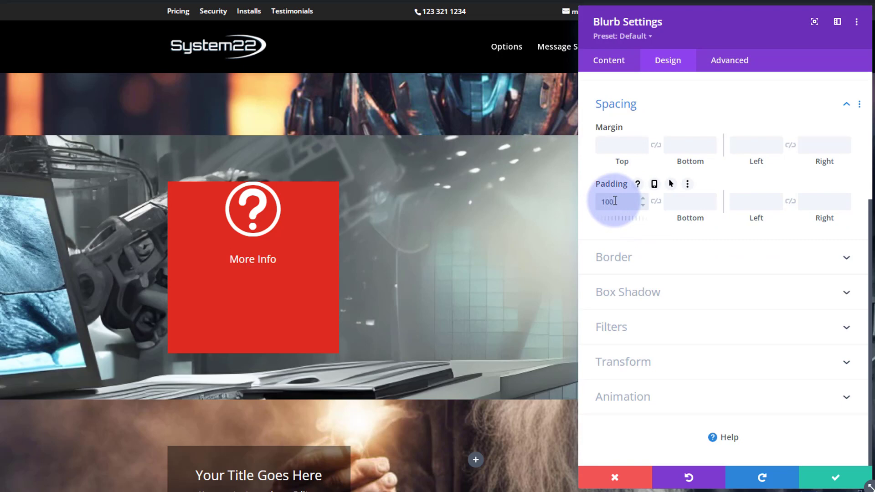
pyautogui.write('px')
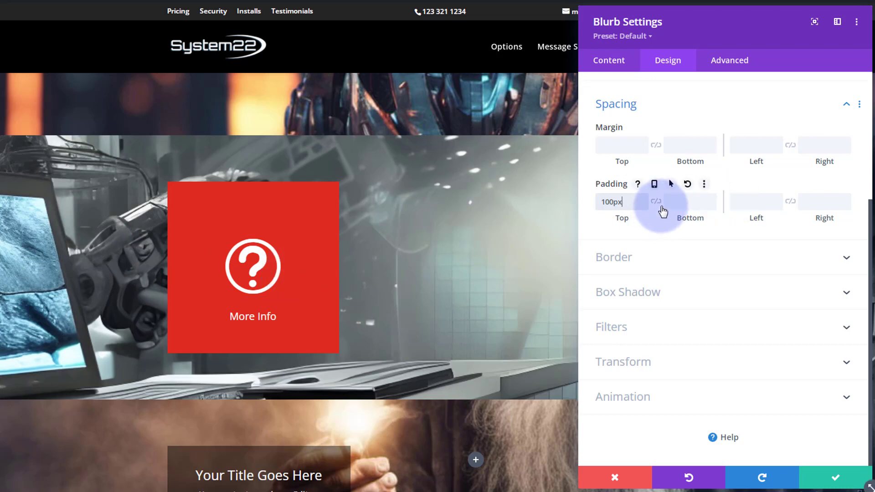
# Set linked Rounded Corners to 50% on all four corners of the red square.
pyautogui.click(652, 263)
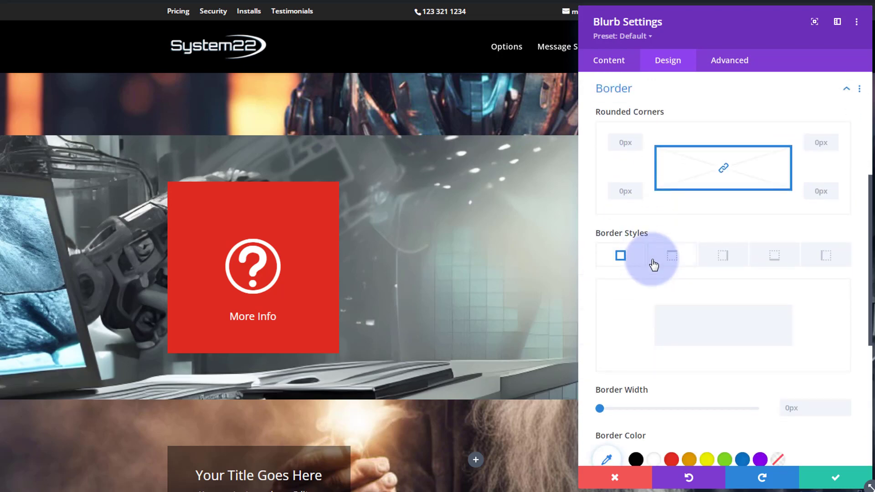
pyautogui.click(624, 142)
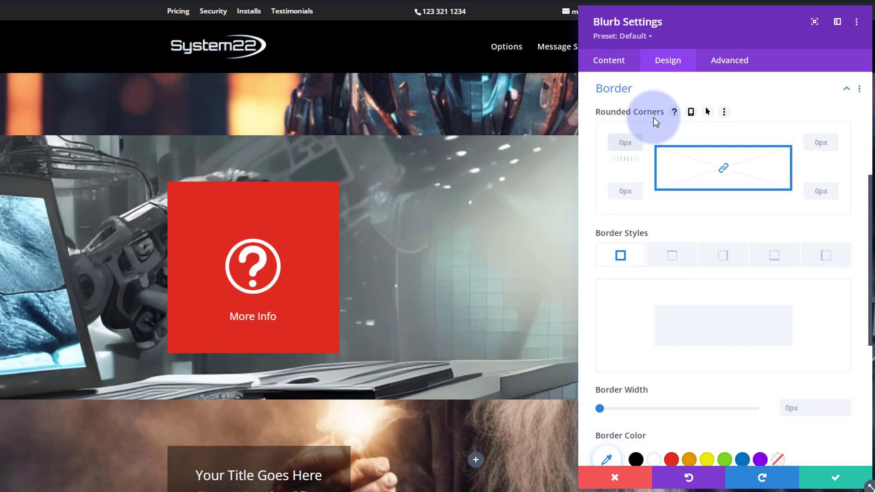
pyautogui.write('50%')
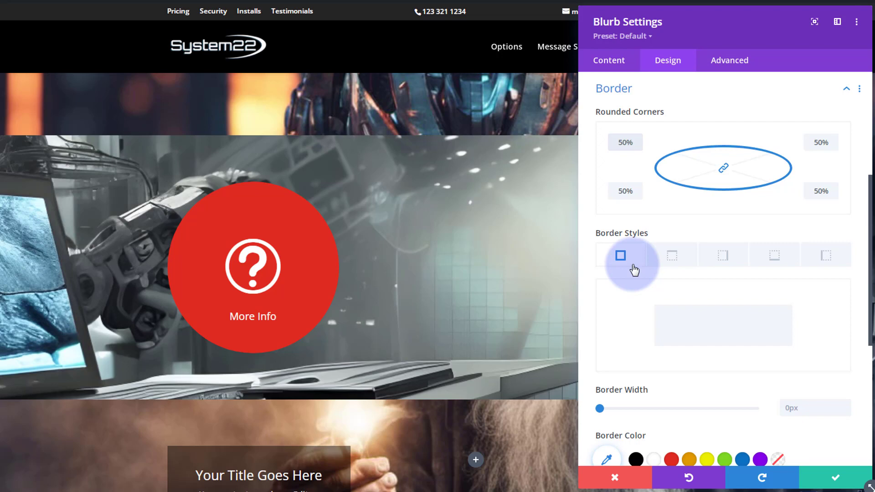
pyautogui.scroll(5, 635, 270)
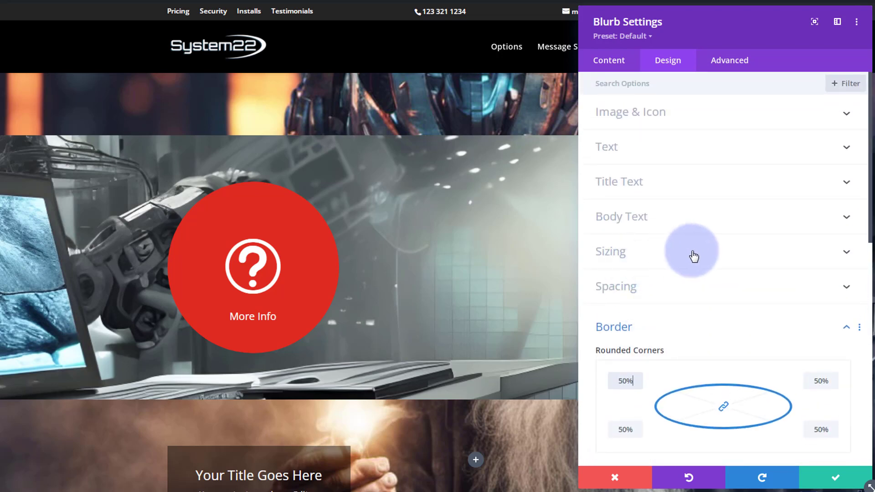
# Centre the 300px red More Info circle horizontally within its column.
pyautogui.click(693, 250)
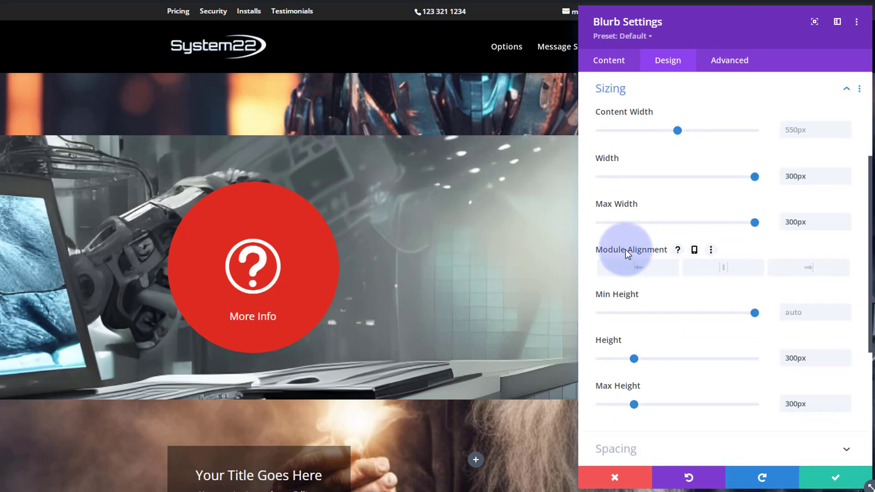
pyautogui.click(728, 273)
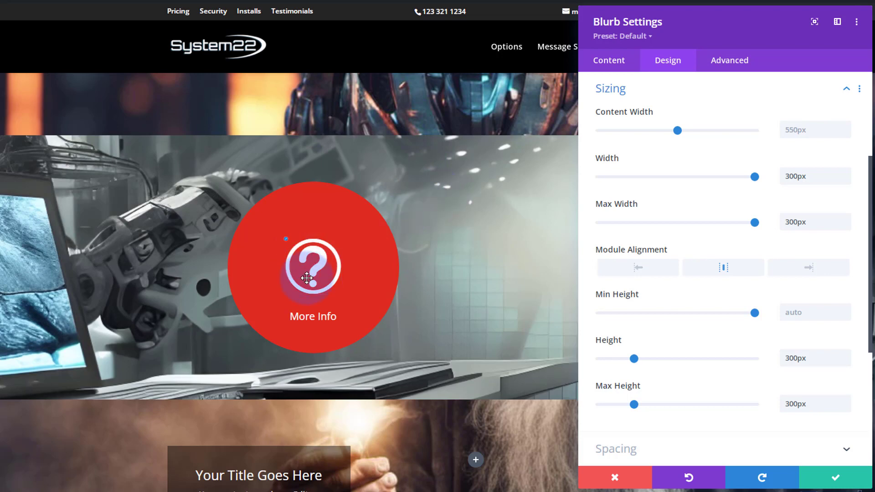
pyautogui.scroll(-6, 156, 344)
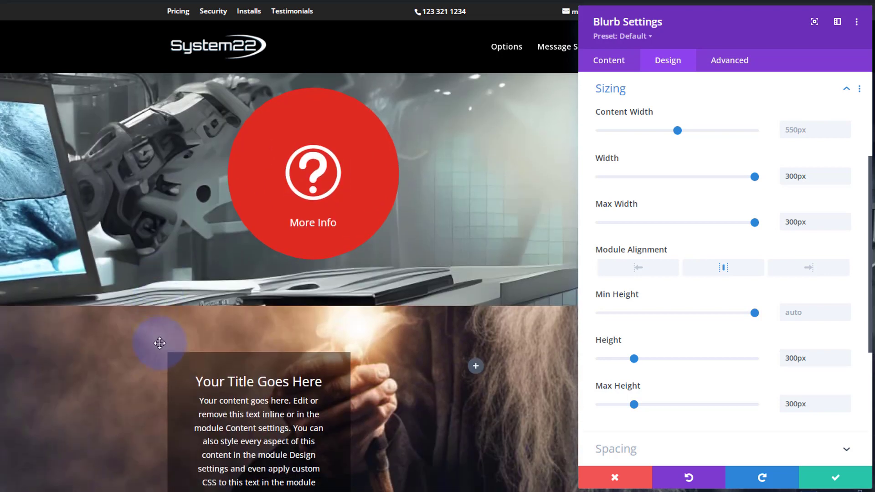
pyautogui.scroll(6, 156, 342)
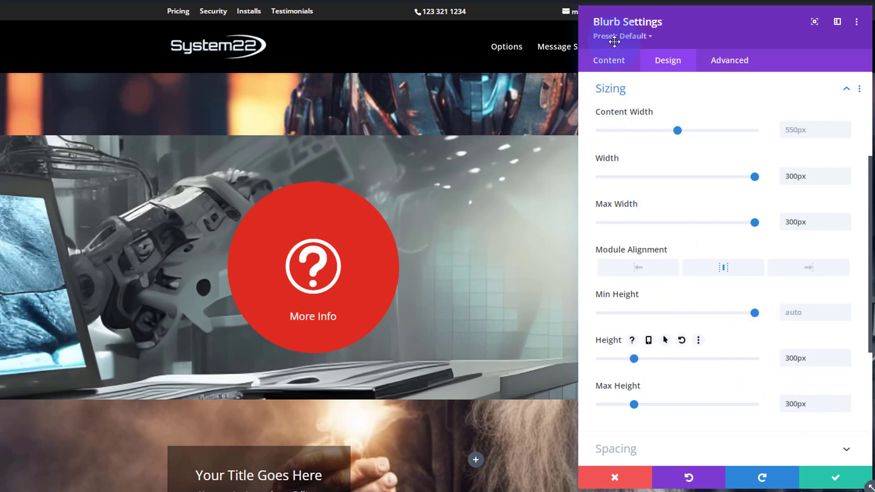
# Give the More Info blurb the CSS class 'pulsing' under CSS ID & Classes and save it.
pyautogui.click(733, 63)
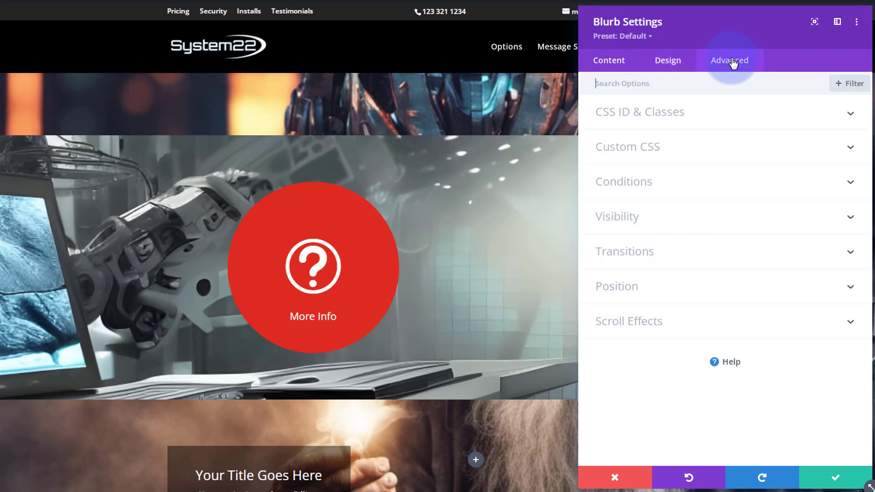
pyautogui.click(714, 121)
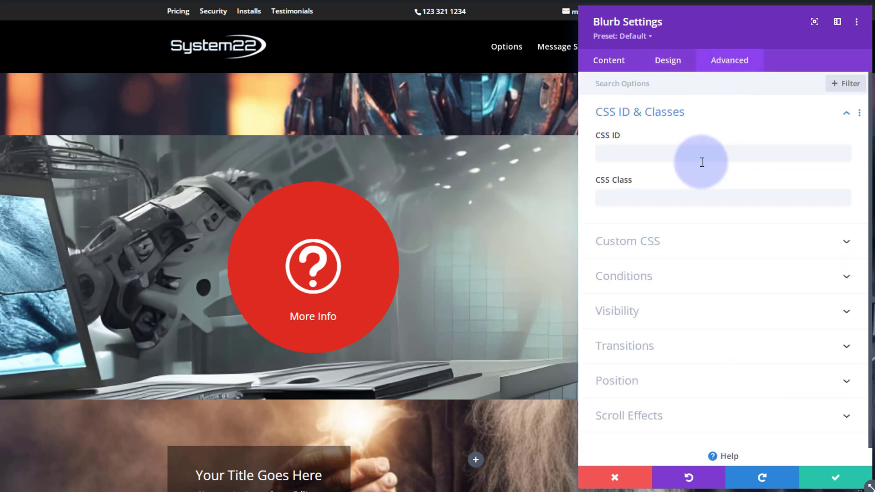
pyautogui.click(613, 201)
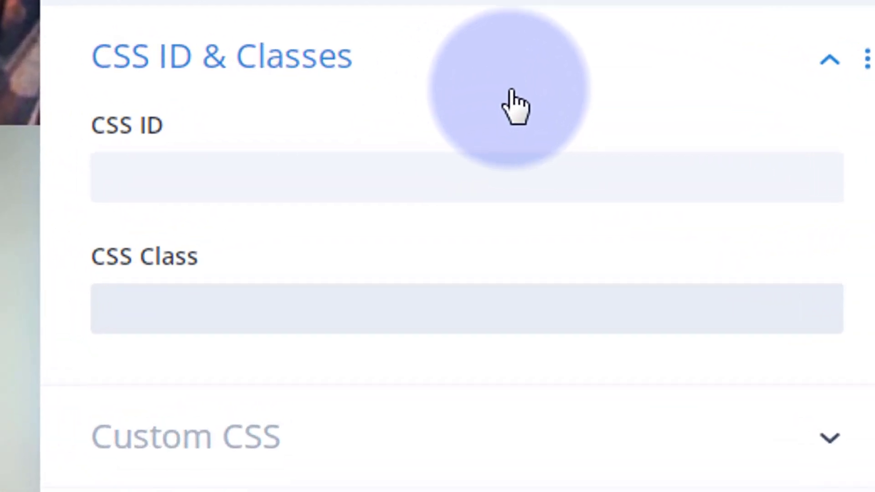
pyautogui.write('pulsing')
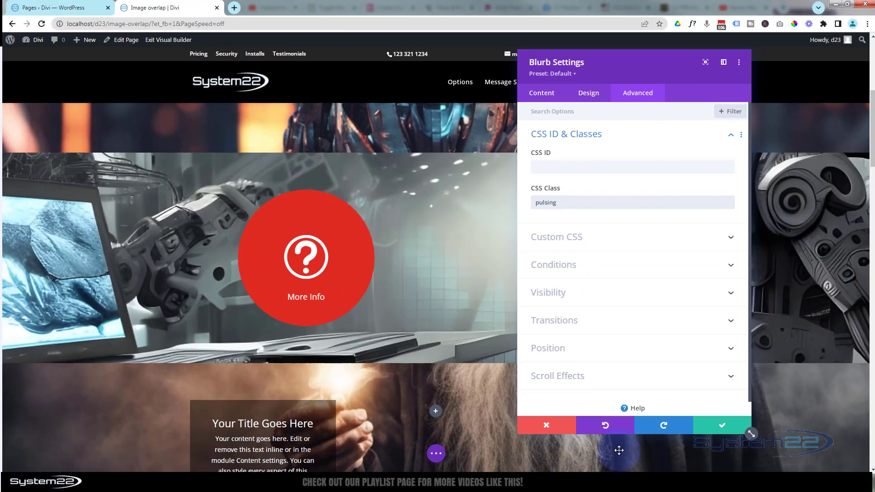
pyautogui.click(731, 427)
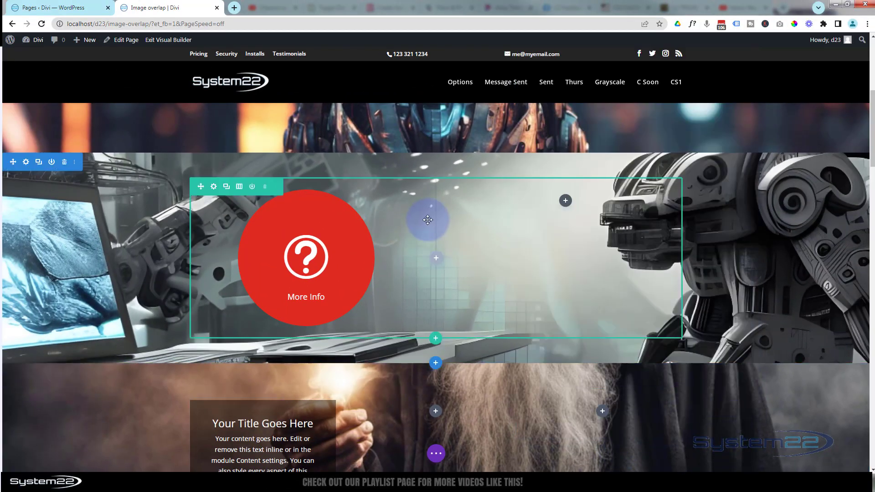
# Insert a Code module into the blurb's row and move its settings panel left.
pyautogui.click(565, 201)
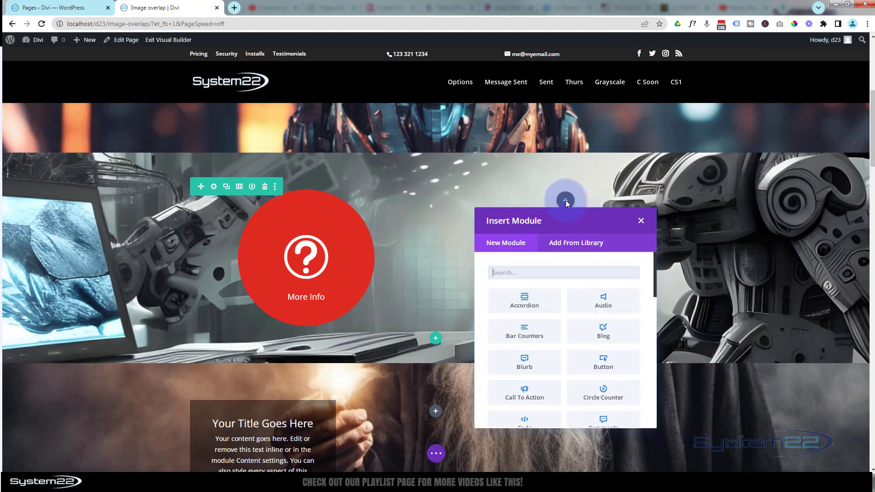
pyautogui.scroll(-1, 549, 329)
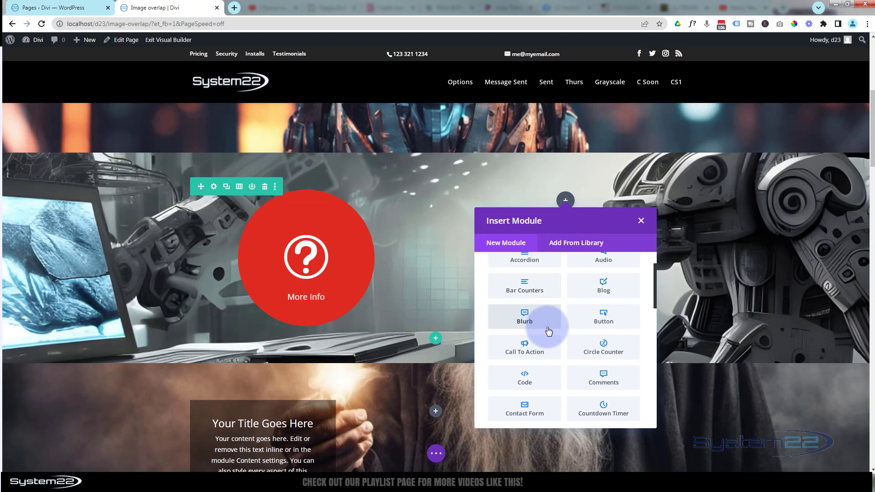
pyautogui.click(525, 378)
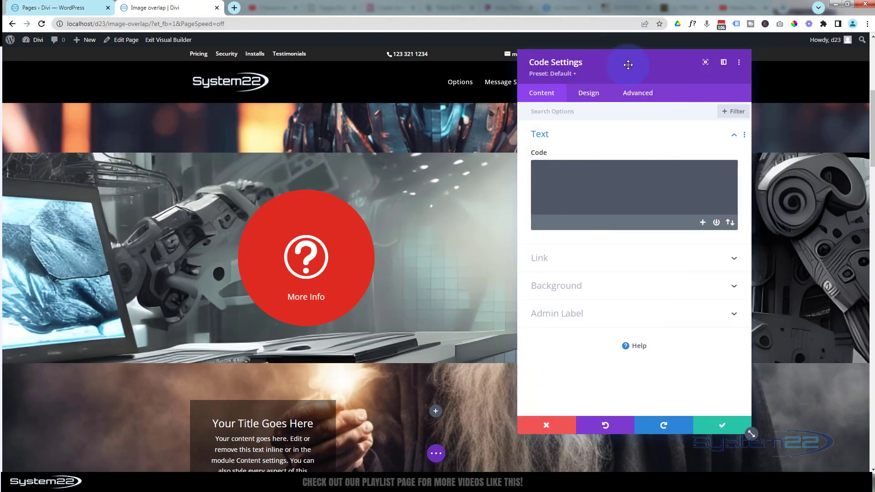
pyautogui.moveTo(628, 64); pyautogui.dragTo(498, 108)
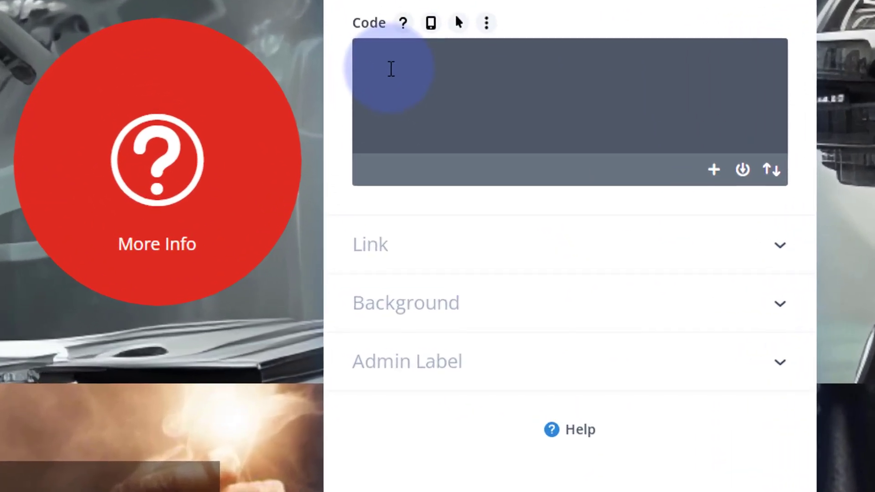
# Write a <style> block in the Code field and start a '.pulsing {' rule inside it.
pyautogui.click(391, 69)
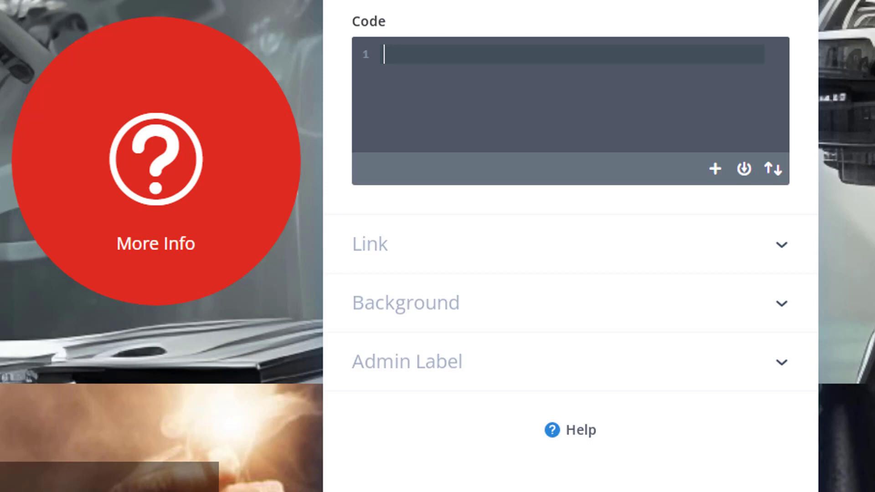
pyautogui.write('<style></style>')
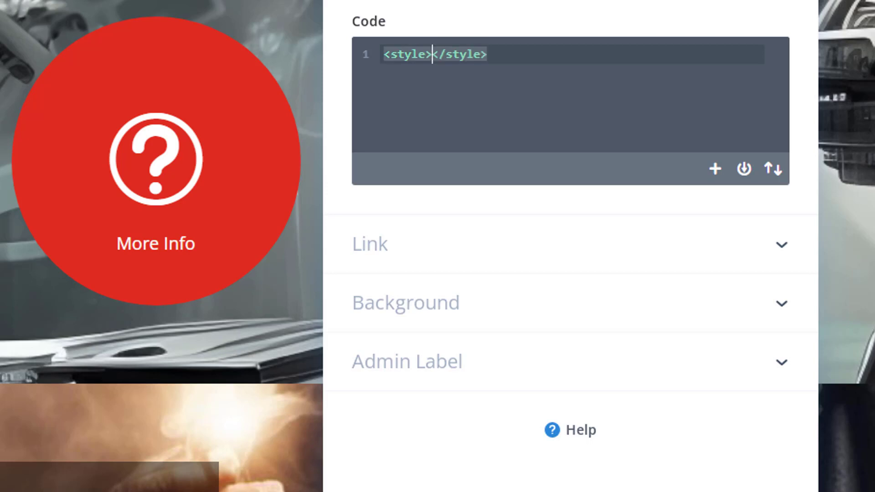
pyautogui.press('Return')
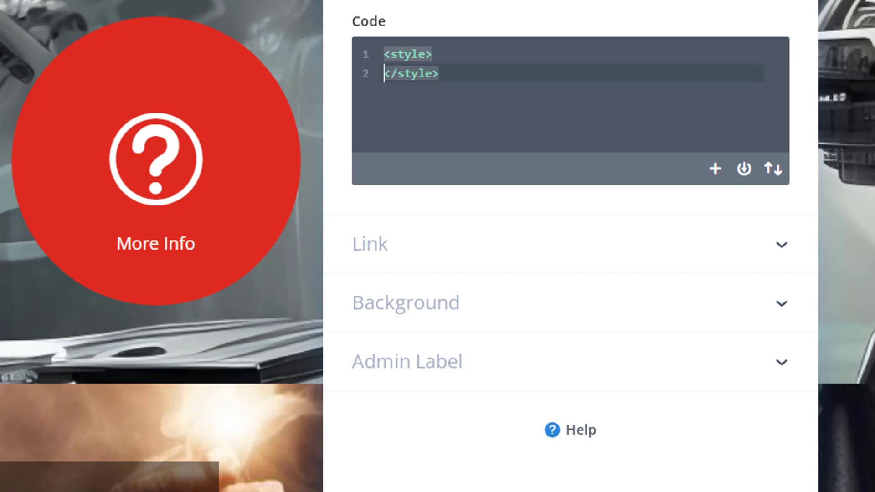
pyautogui.press('Return')
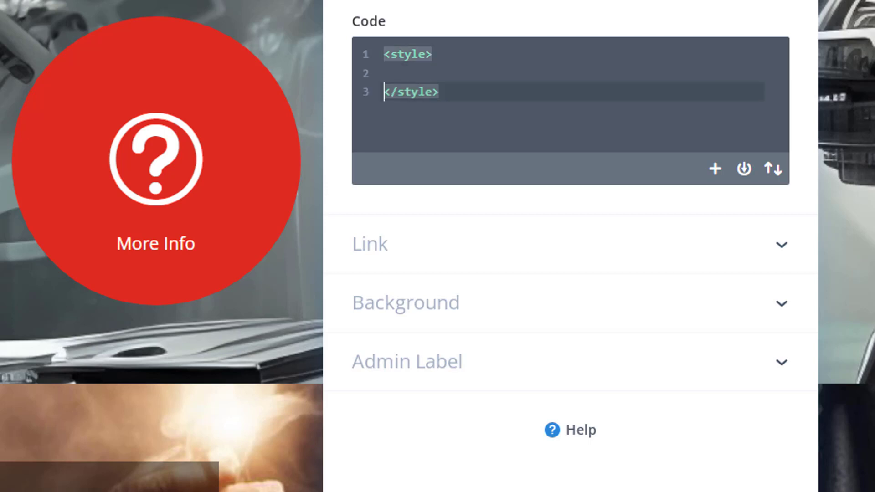
pyautogui.click(386, 60)
pyautogui.click(386, 72)
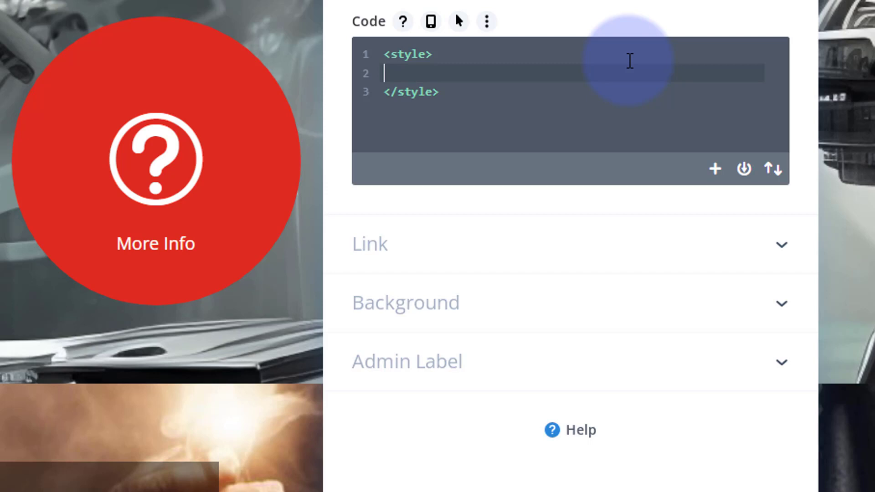
pyautogui.write('.pulsing ')
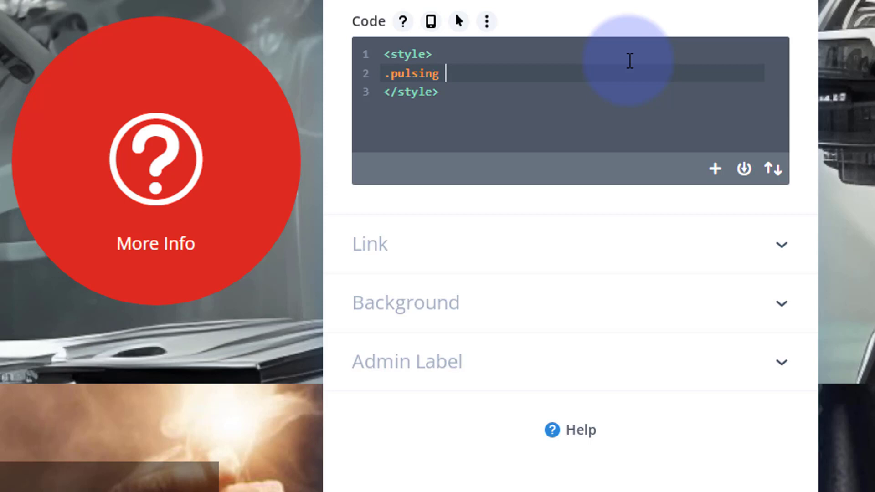
pyautogui.write('{')
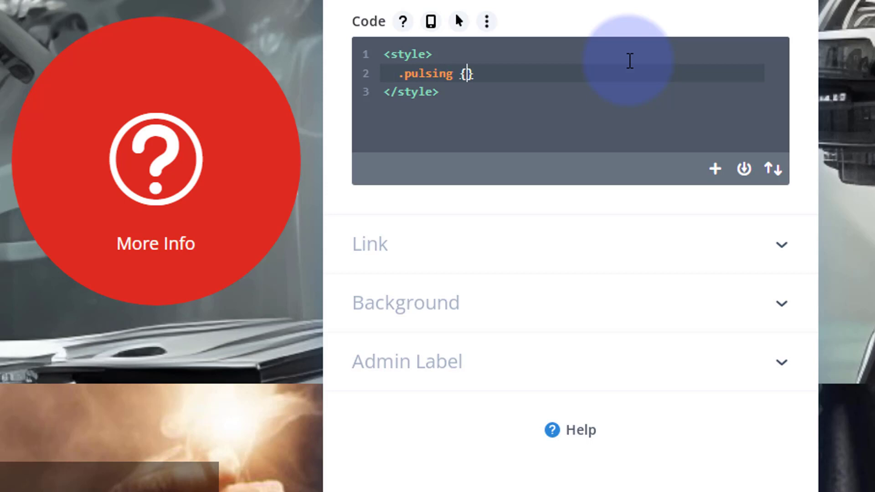
# Add 'animation: pulsek 5s infinite linear;' inside the .pulsing rule, then select the name pulsek.
pyautogui.press('Return')
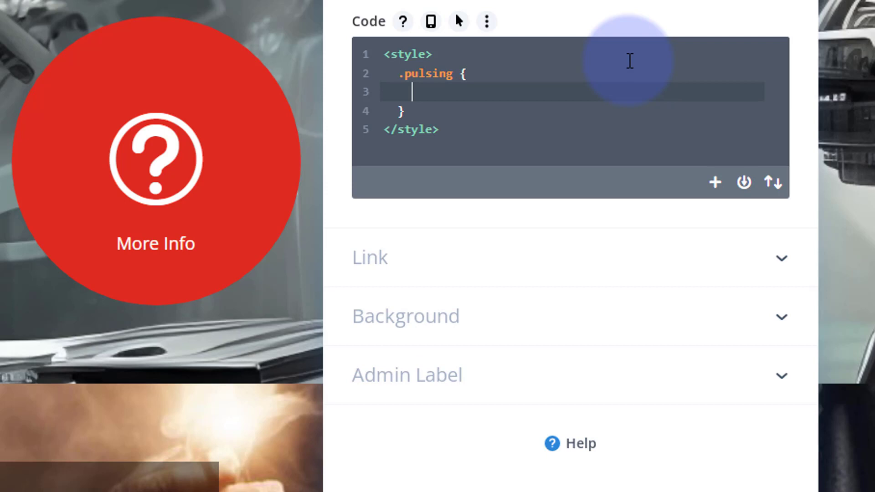
pyautogui.write('animation')
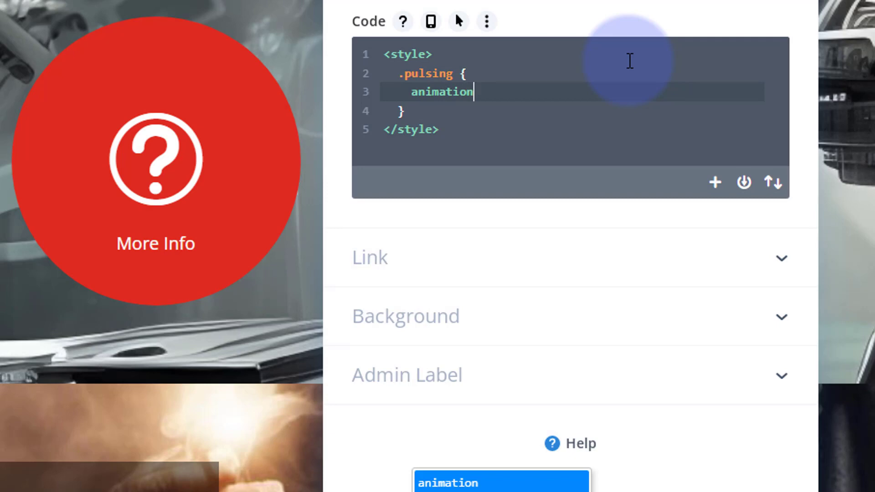
pyautogui.write(':')
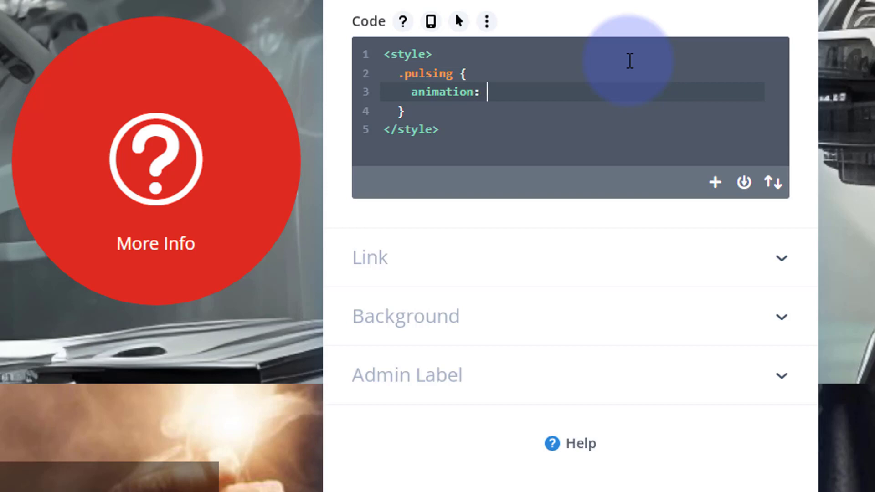
pyautogui.write(' pulsek 5s infinite ')
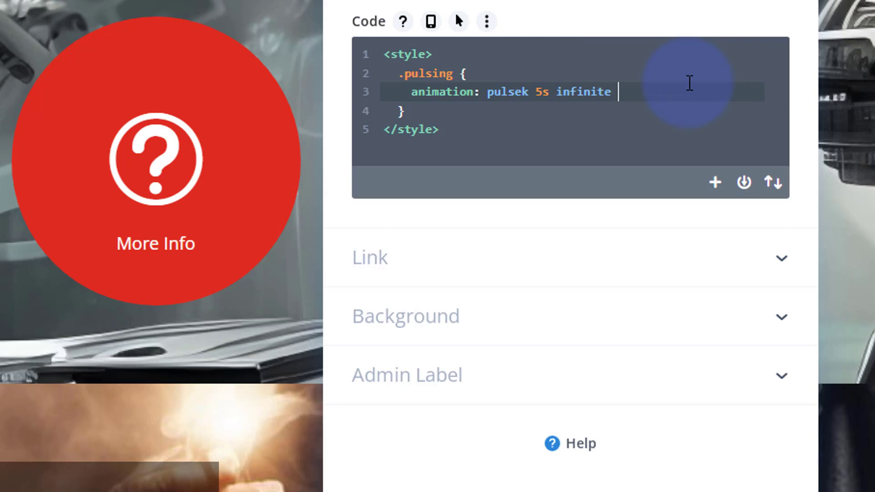
pyautogui.write('linear;')
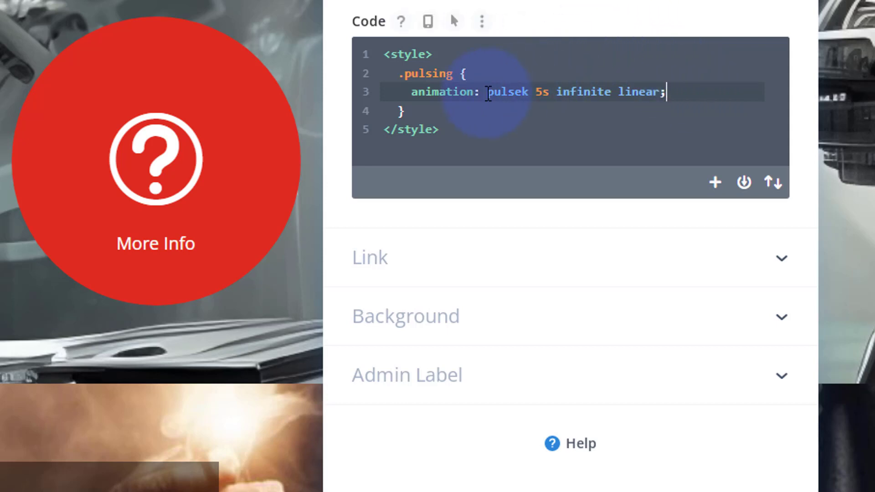
pyautogui.moveTo(487, 93); pyautogui.dragTo(531, 96)
pyautogui.hotkey('ctrl', 'c')
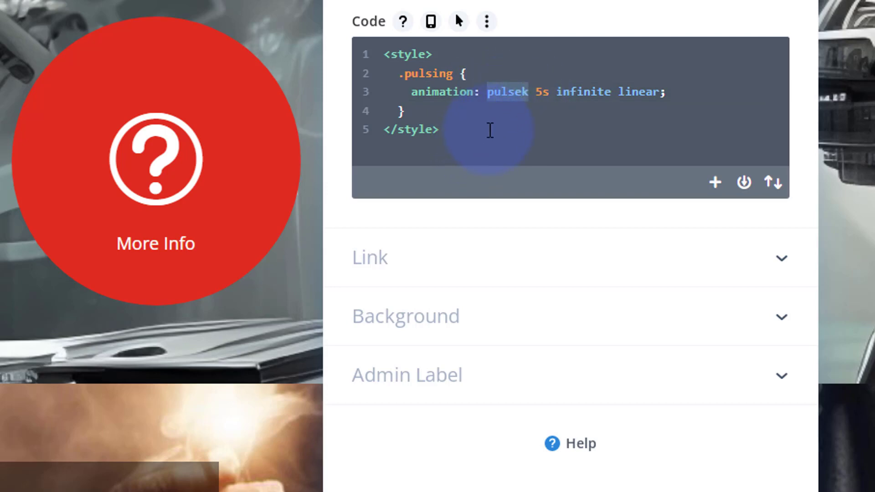
pyautogui.click(408, 112)
pyautogui.press('Return')
pyautogui.press('Return')
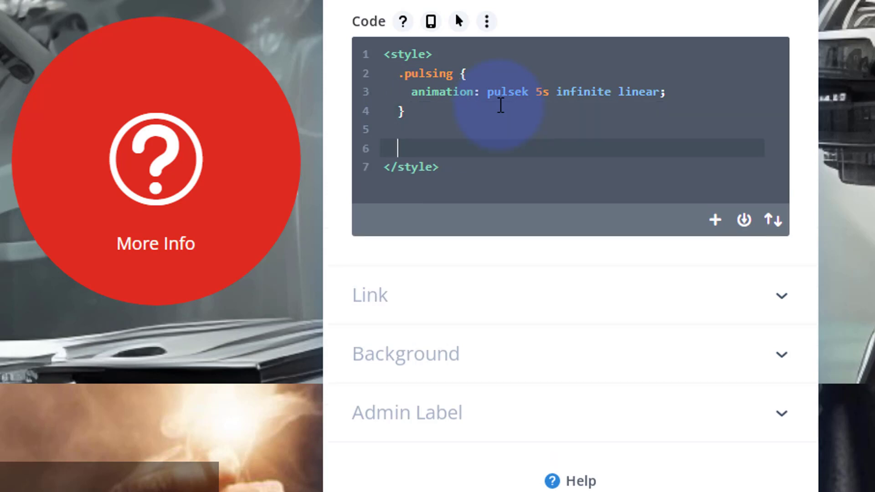
pyautogui.write('@keyframes')
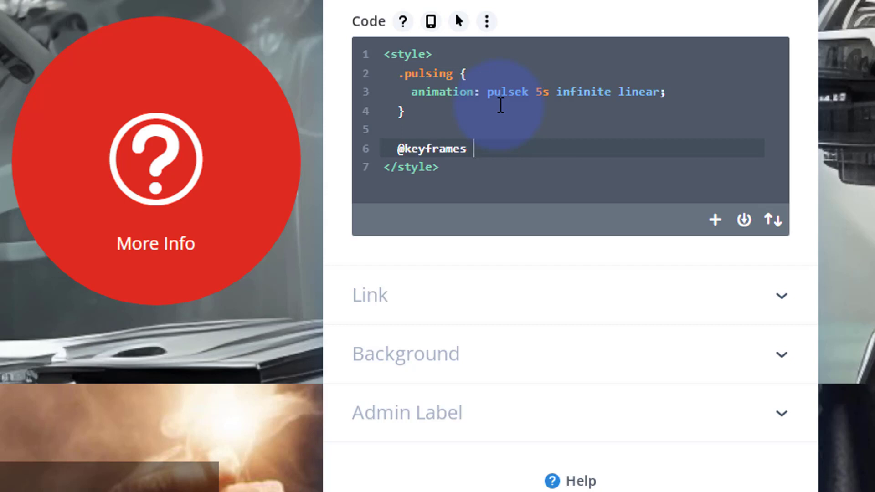
pyautogui.hotkey('ctrl', 'v')
pyautogui.write('{')
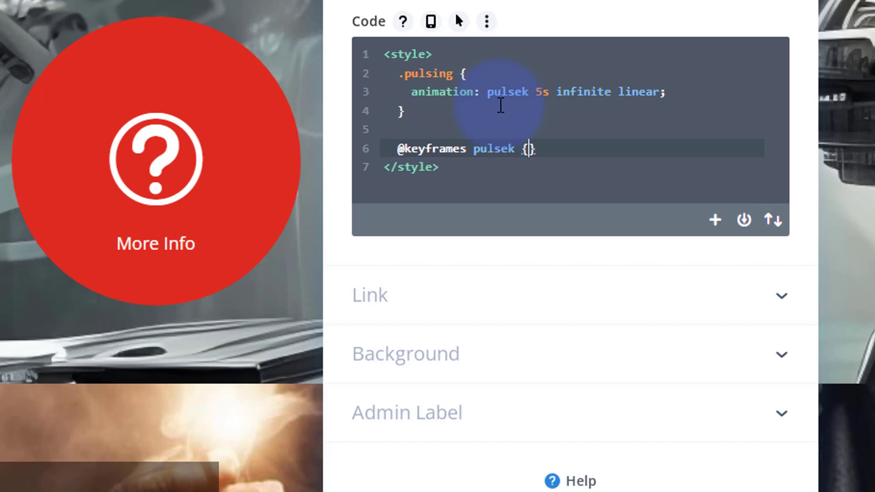
pyautogui.press('Return')
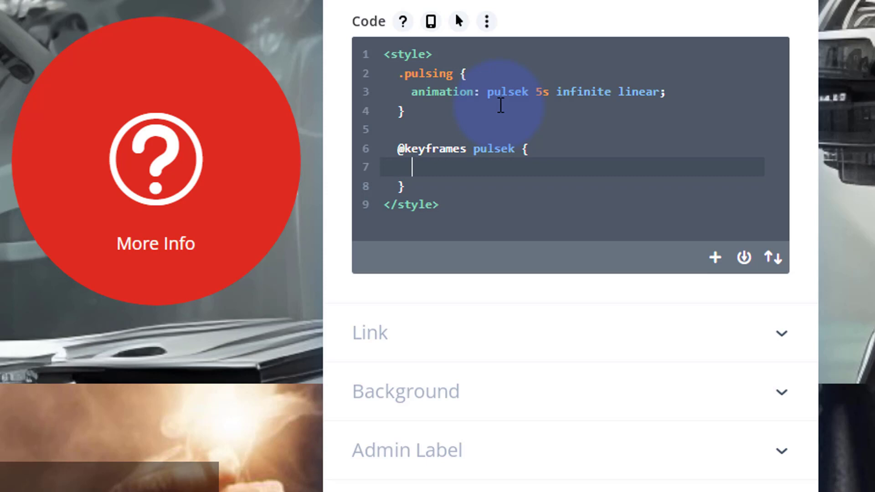
pyautogui.write('0% {')
pyautogui.press('Return')
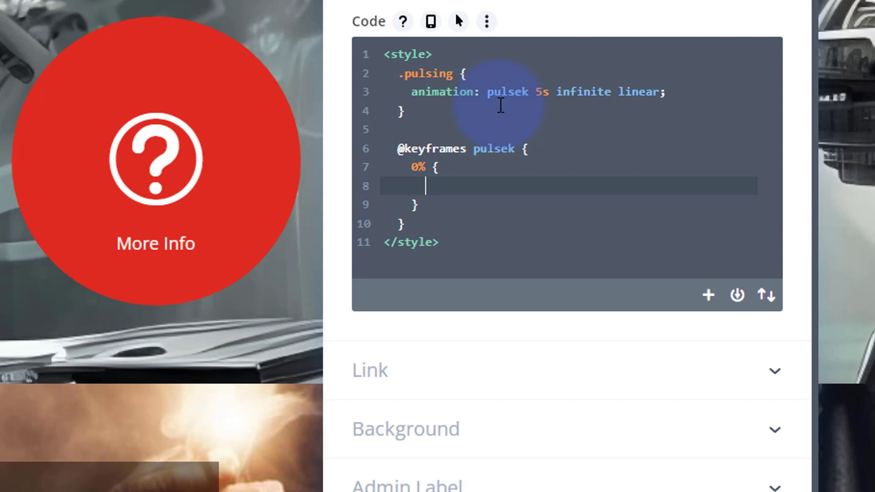
# Give the 0% frame a scale(1) transform and 'box-shadow:none;'.
pyautogui.write('transfor: ')
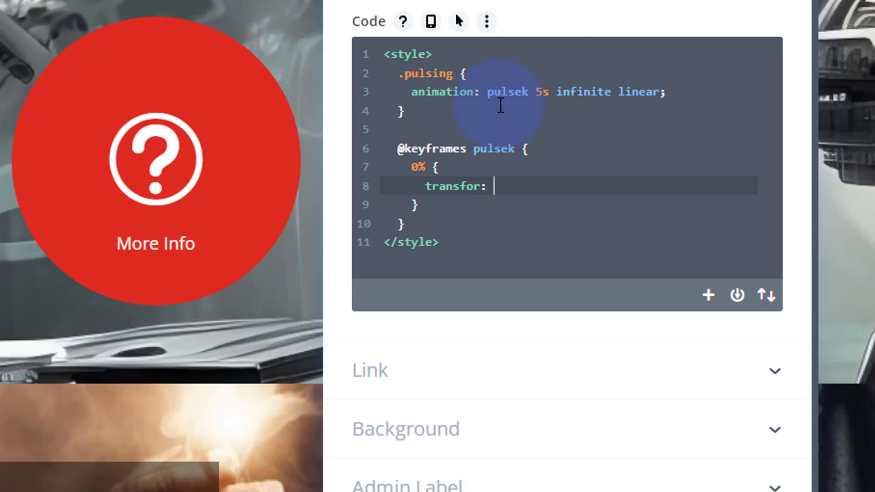
pyautogui.write('scale(1')
pyautogui.click(556, 186)
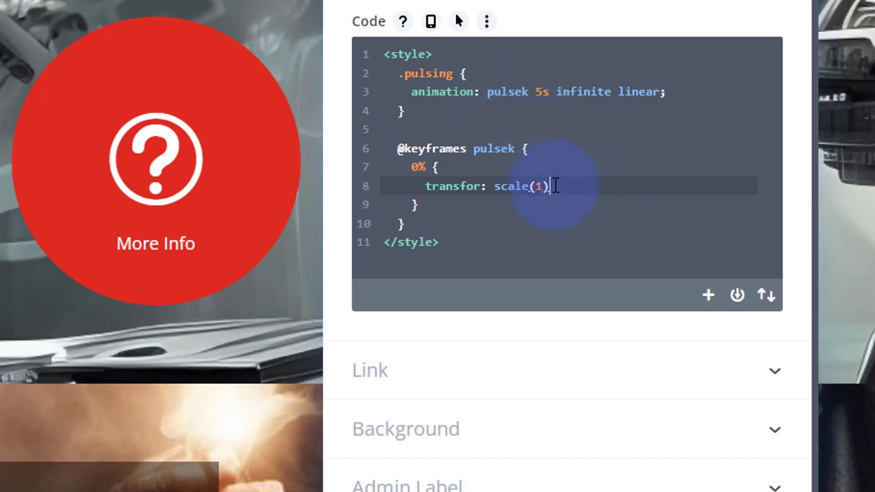
pyautogui.write(';')
pyautogui.press('Return')
pyautogui.write('box-shadow')
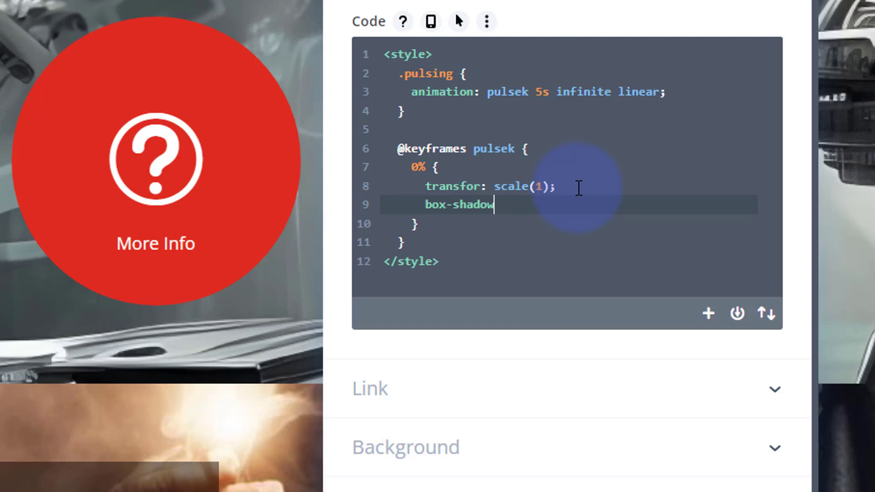
pyautogui.write(':none;')
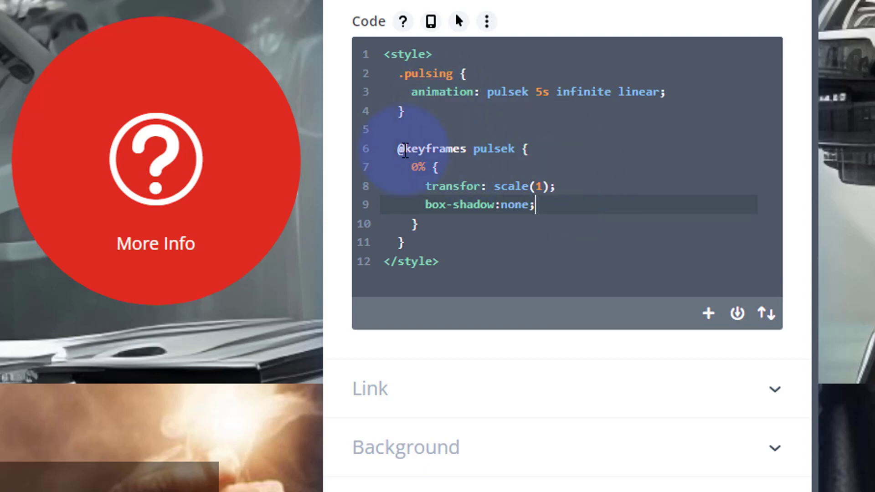
# Copy the 0% frame block and paste it twice below it.
pyautogui.moveTo(411, 167); pyautogui.dragTo(436, 227)
pyautogui.hotkey('ctrl', 'c')
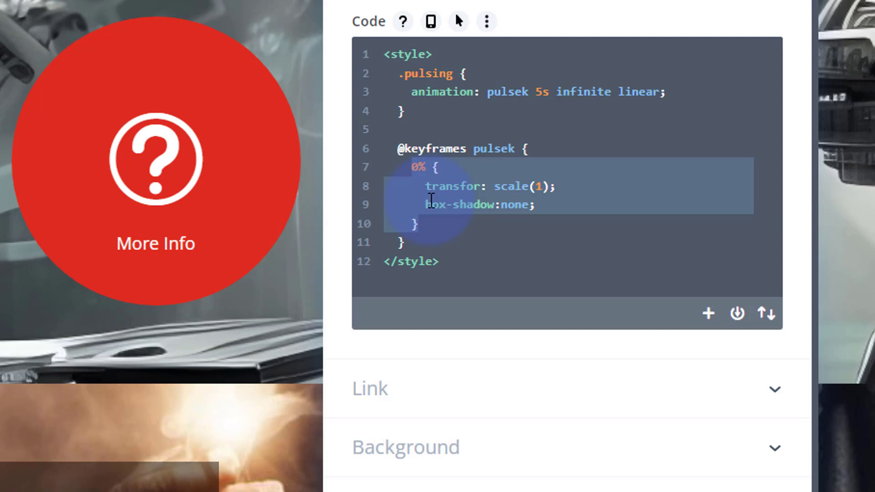
pyautogui.click(429, 224)
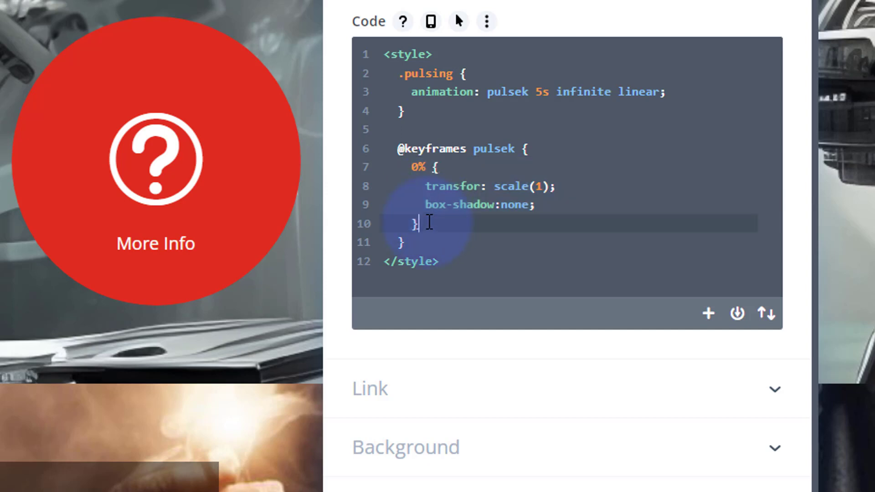
pyautogui.press('Return')
pyautogui.hotkey('ctrl', 'v')
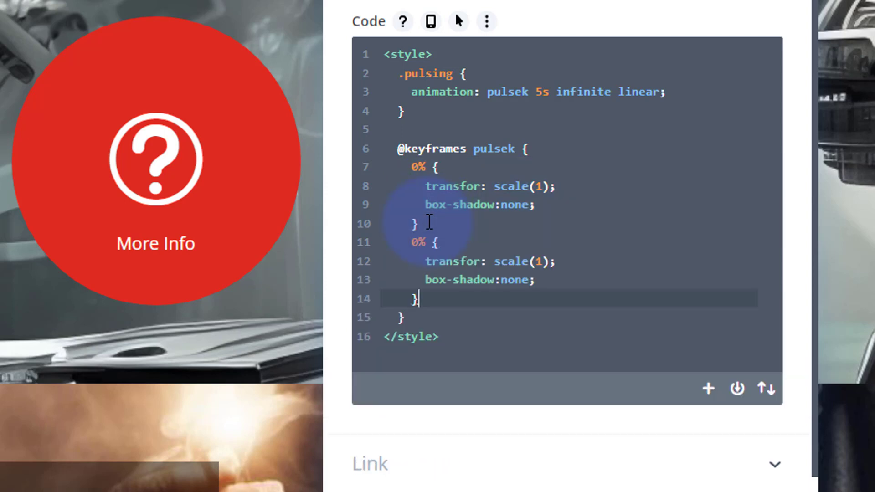
pyautogui.press('Return')
pyautogui.hotkey('ctrl', 'v')
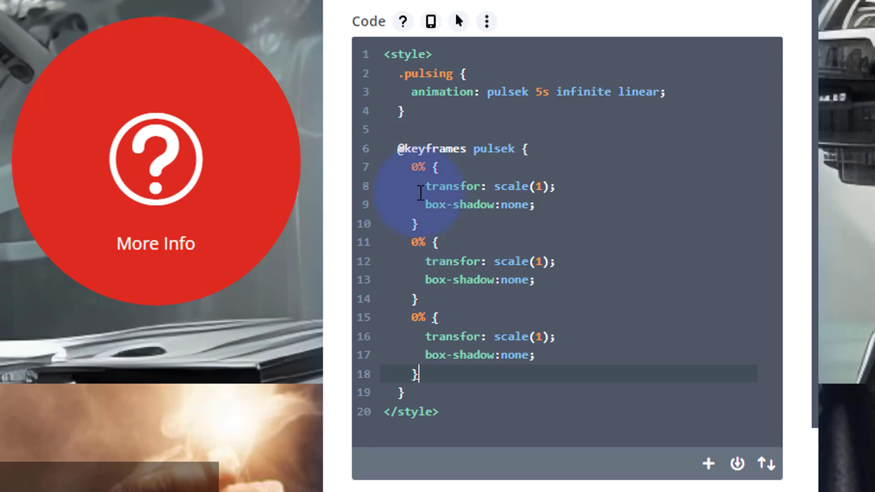
# Renumber the copied frames to 50% and 100%, and change the 50% scale to 1.1.
pyautogui.click(413, 242)
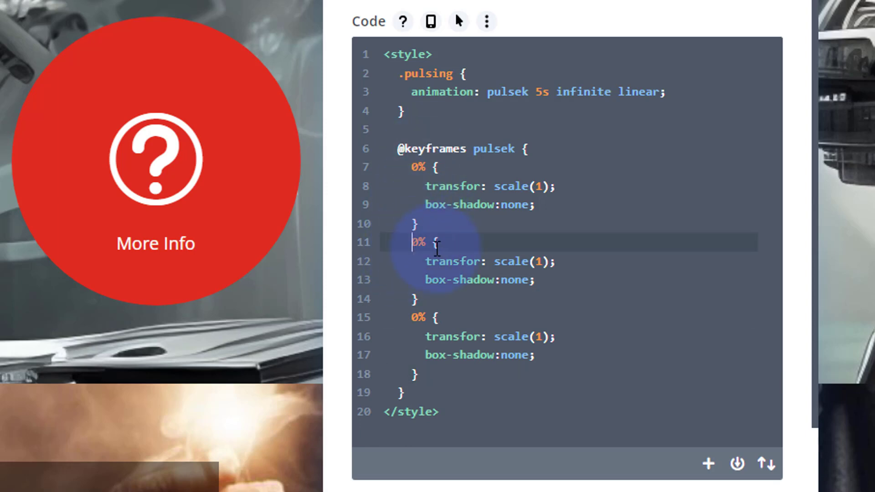
pyautogui.write('5')
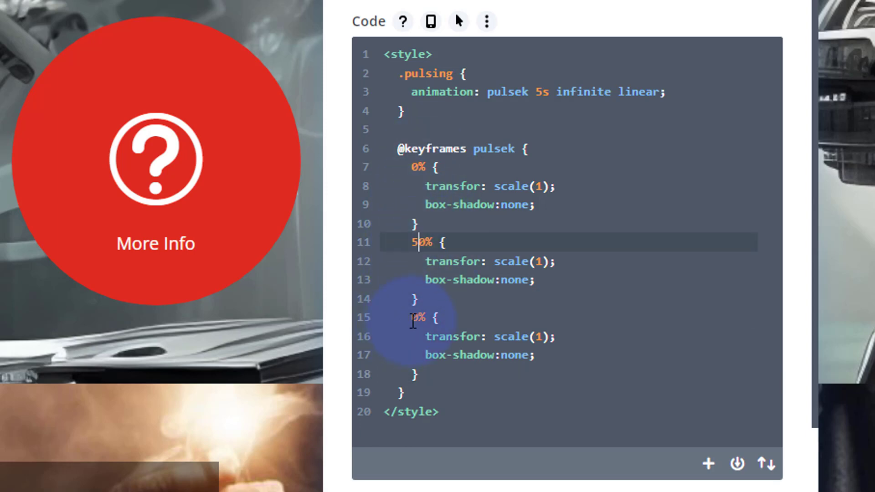
pyautogui.click(410, 316)
pyautogui.write('10')
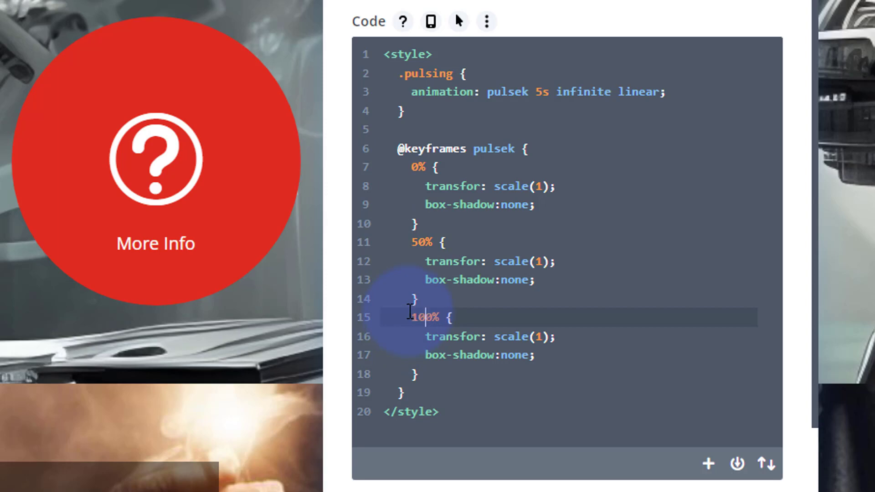
pyautogui.click(540, 262)
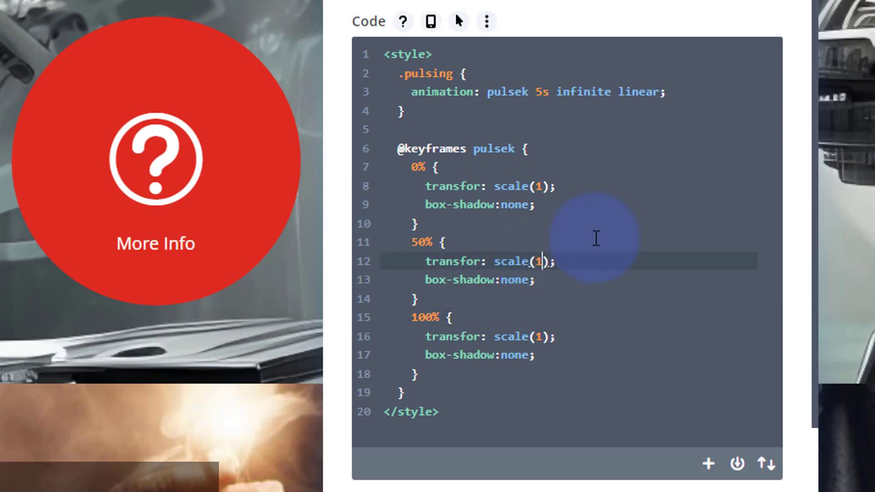
pyautogui.write('.1')
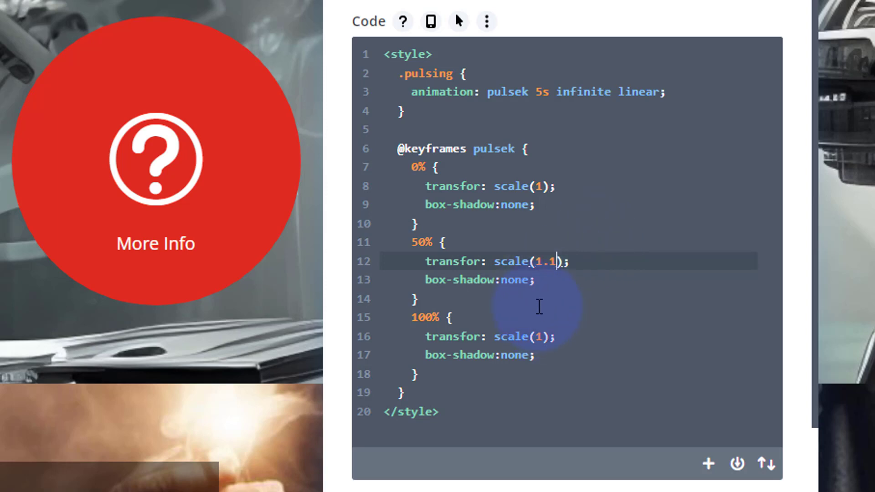
# Replace the 50% frame's box-shadow none with 0 10px 20px rgba(0, 0, 0, 0.9).
pyautogui.click(503, 280)
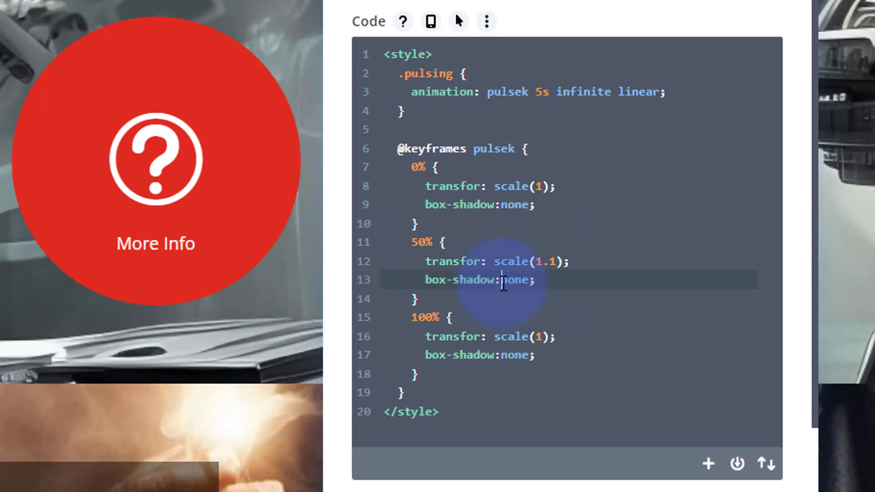
pyautogui.moveTo(503, 280); pyautogui.dragTo(523, 281)
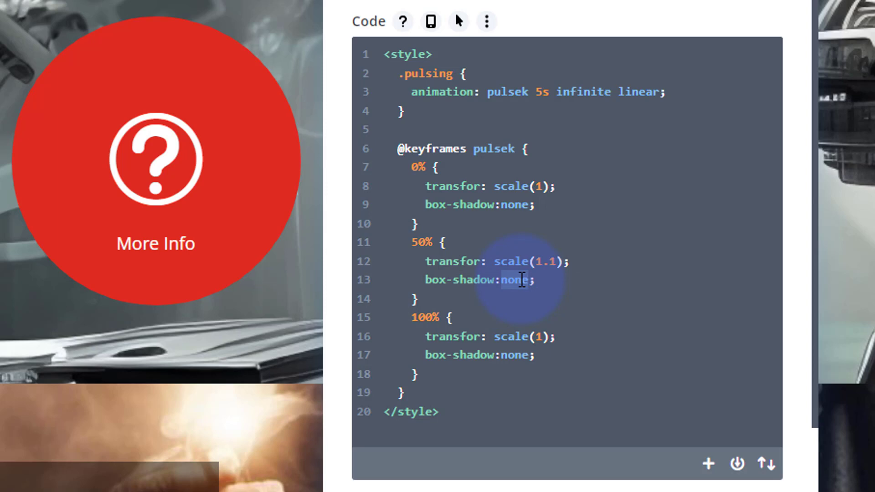
pyautogui.write('0')
pyautogui.write(' 10')
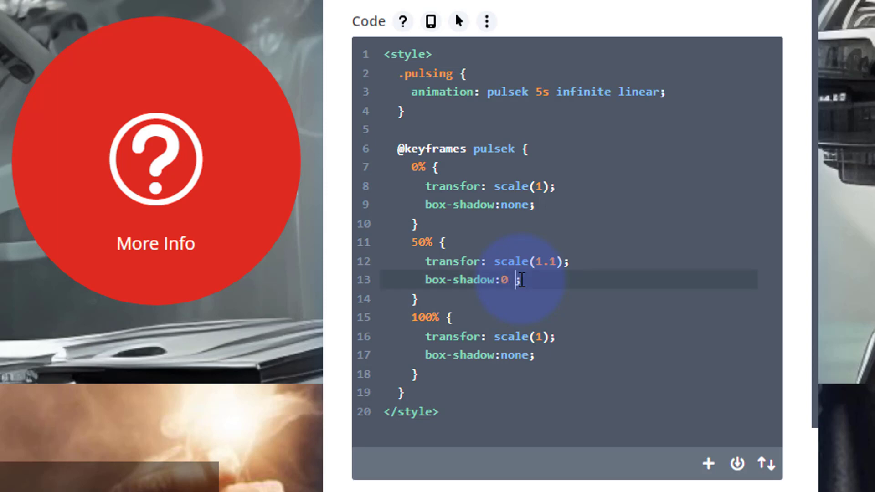
pyautogui.write('px')
pyautogui.write(' 2')
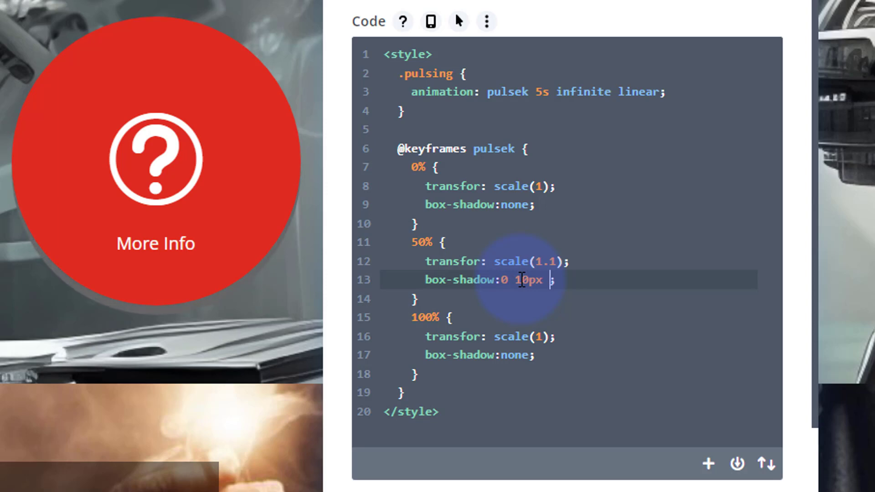
pyautogui.write('0px')
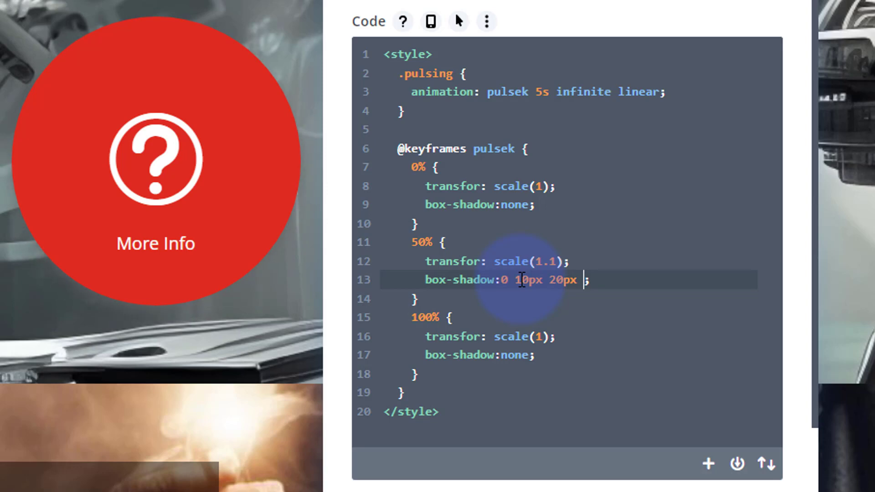
pyautogui.write(' rgba(')
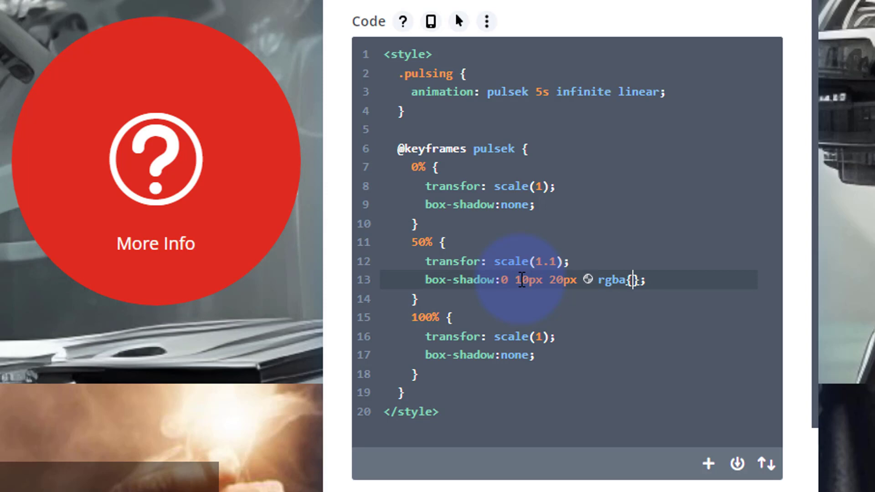
pyautogui.write('0, 0, 0, 0.9')
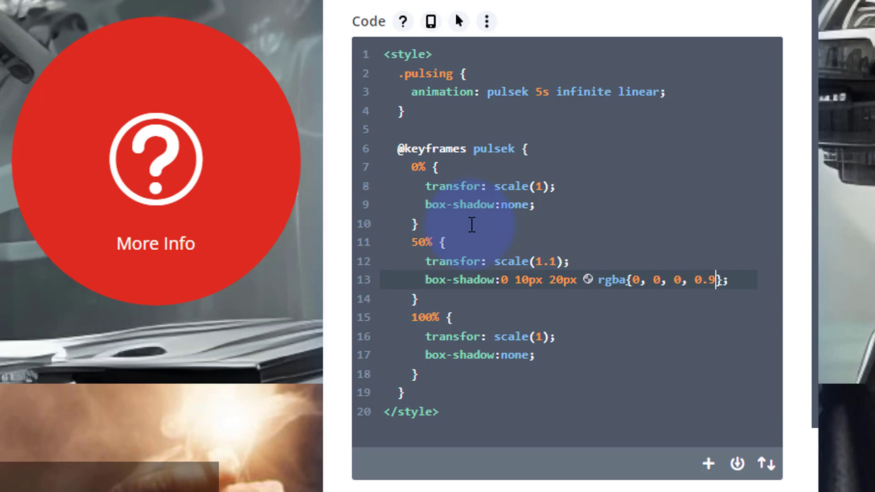
pyautogui.click(740, 280)
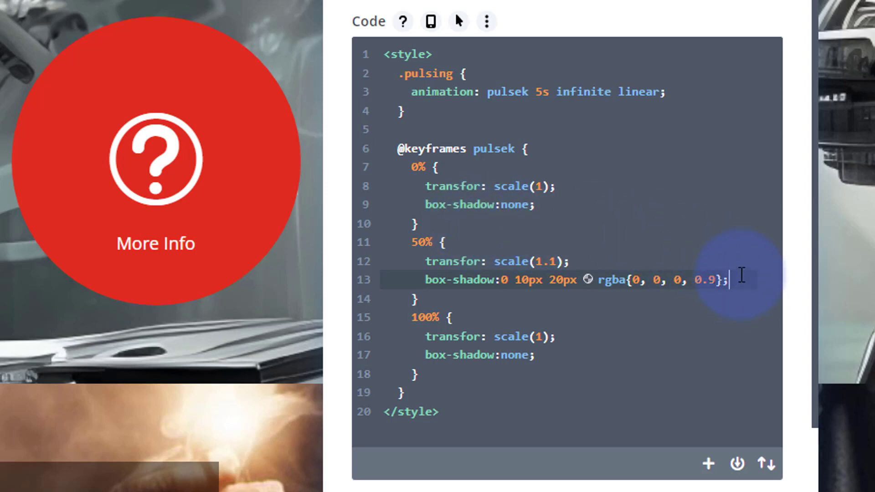
# Add 'background:blue' to the 50% frame and correct 'transfor' to 'transform' in all three frames.
pyautogui.press('Return')
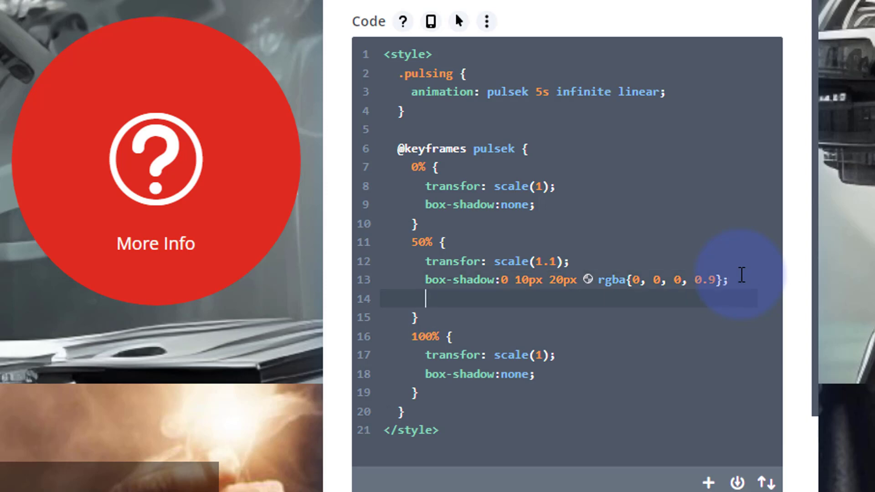
pyautogui.write('background')
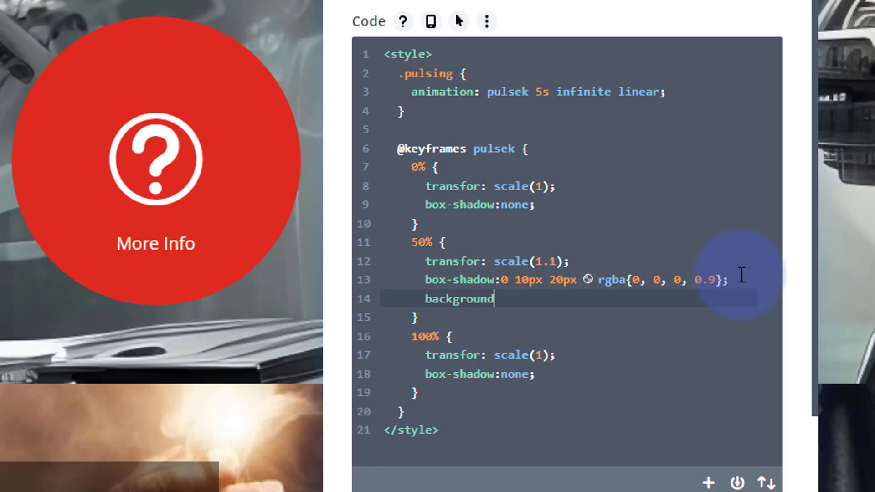
pyautogui.write(':blue')
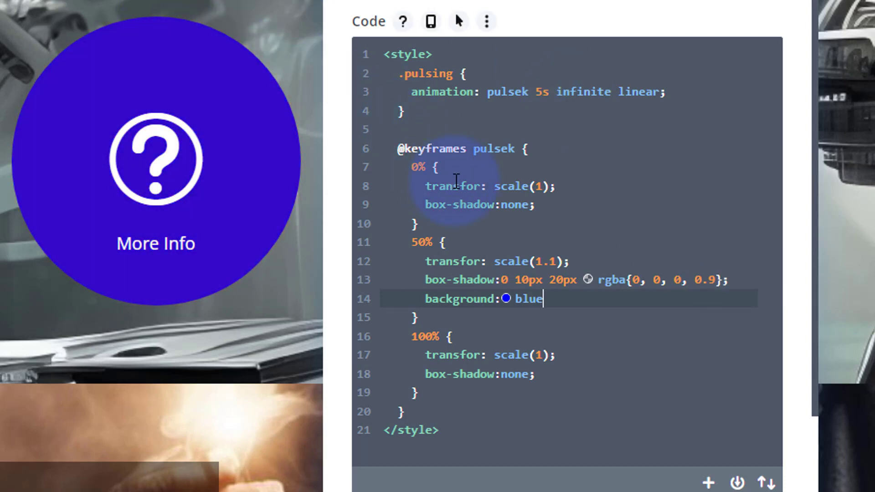
pyautogui.click(480, 186)
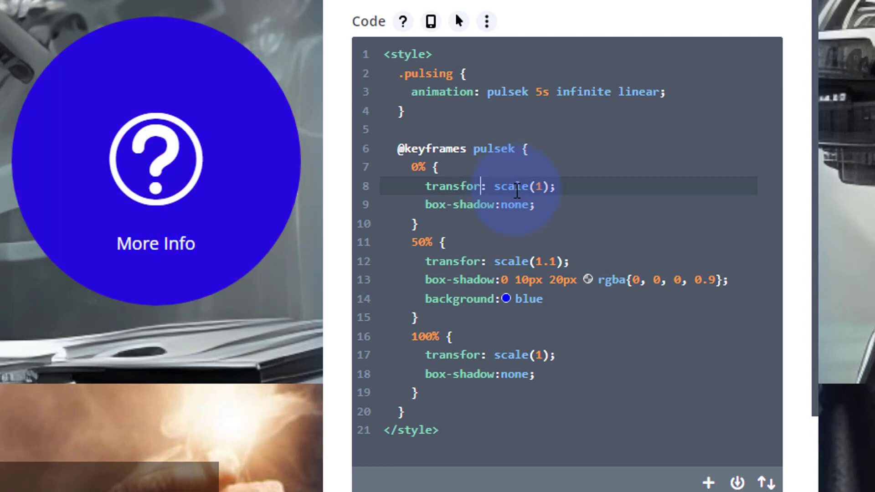
pyautogui.write('m')
pyautogui.click(484, 260)
pyautogui.write('m')
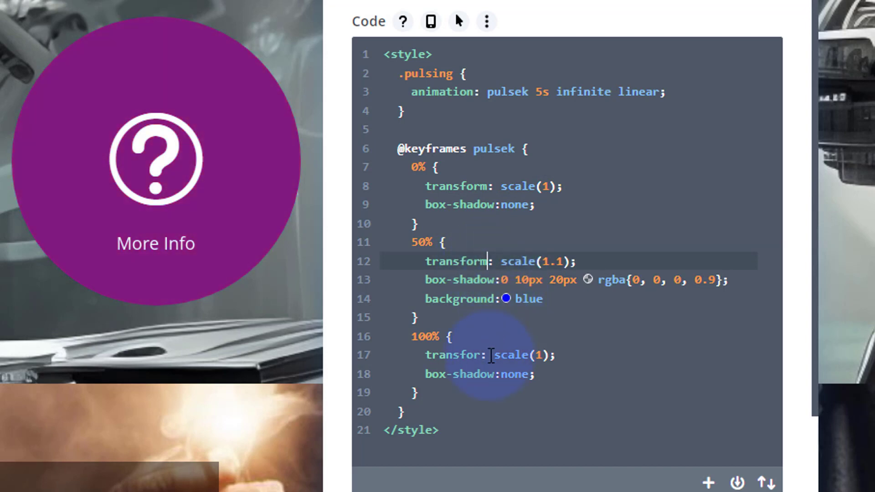
pyautogui.click(480, 356)
pyautogui.write('m')
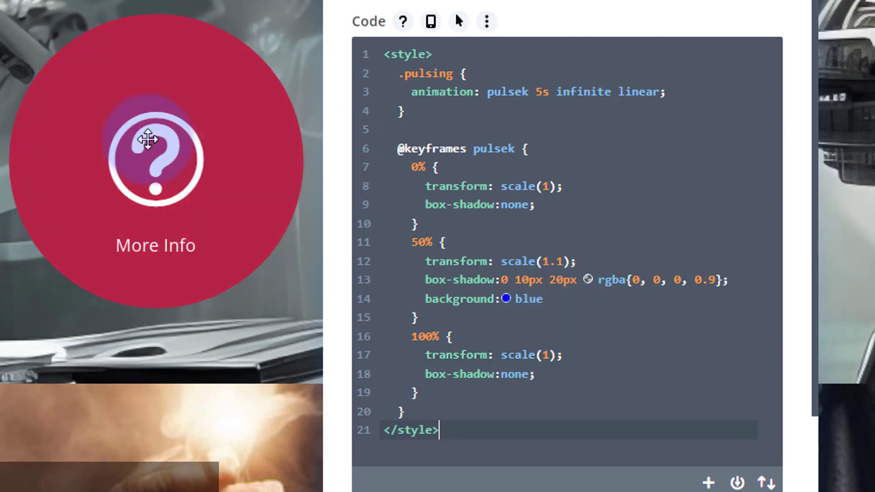
pyautogui.click(160, 201)
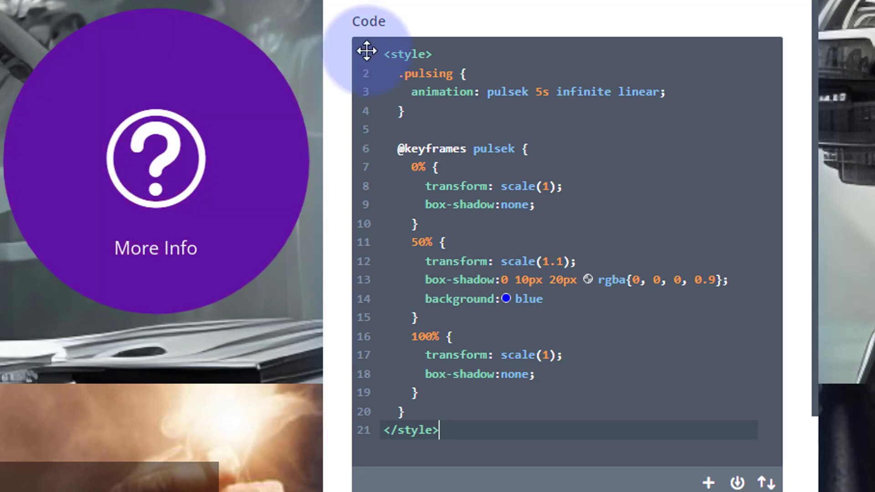
# Duplicate the .pulsing rule as '.pulsing:hover' with its animation set to none.
pyautogui.moveTo(397, 74); pyautogui.dragTo(429, 114)
pyautogui.hotkey('ctrl', 'c')
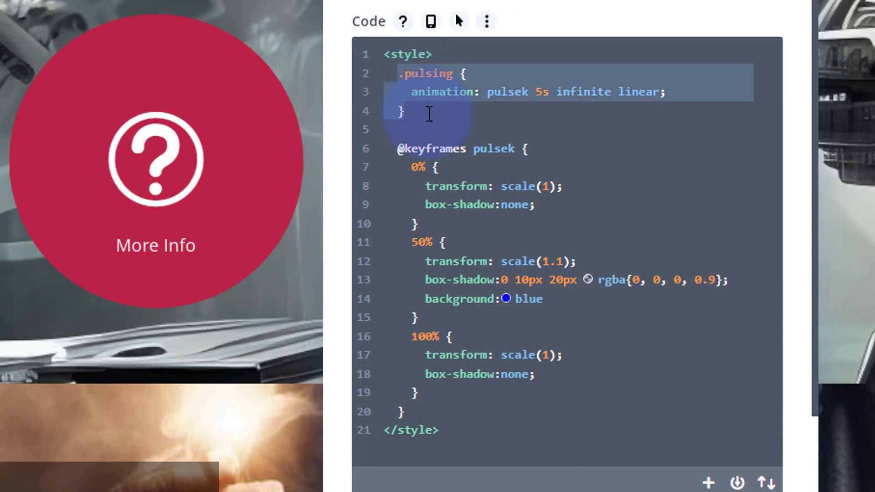
pyautogui.click(429, 113)
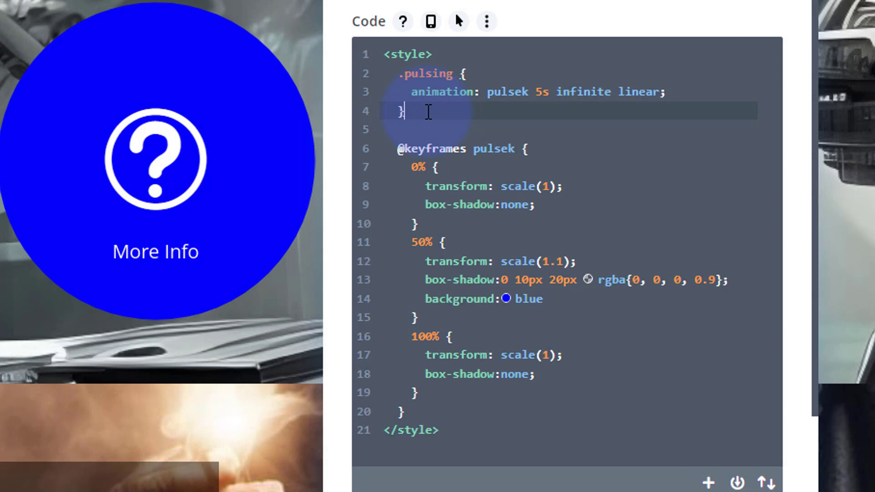
pyautogui.press('Return')
pyautogui.press('Return')
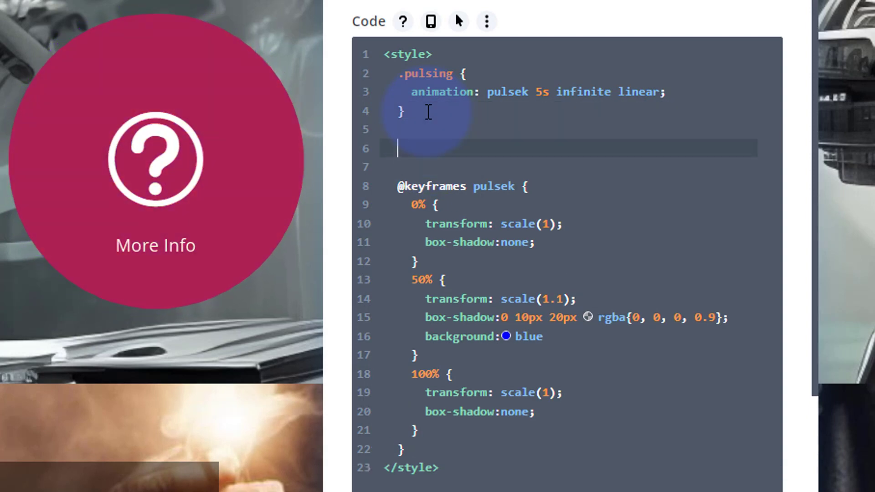
pyautogui.hotkey('ctrl', 'v')
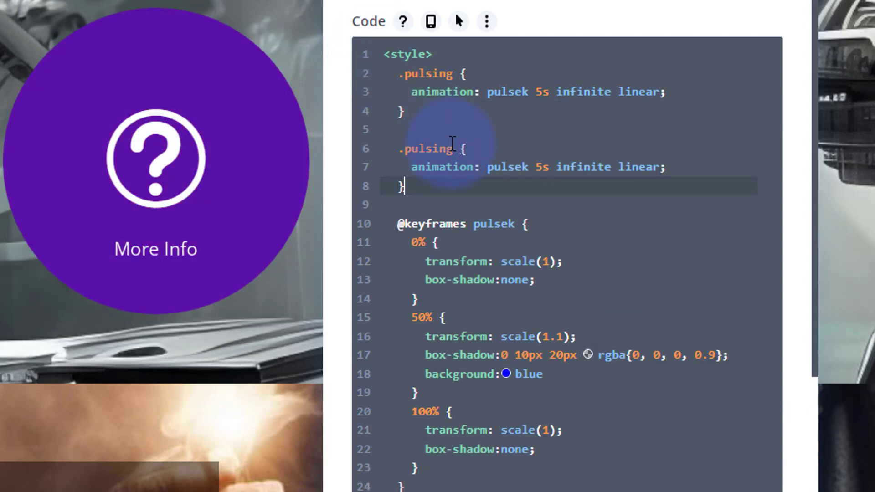
pyautogui.click(454, 144)
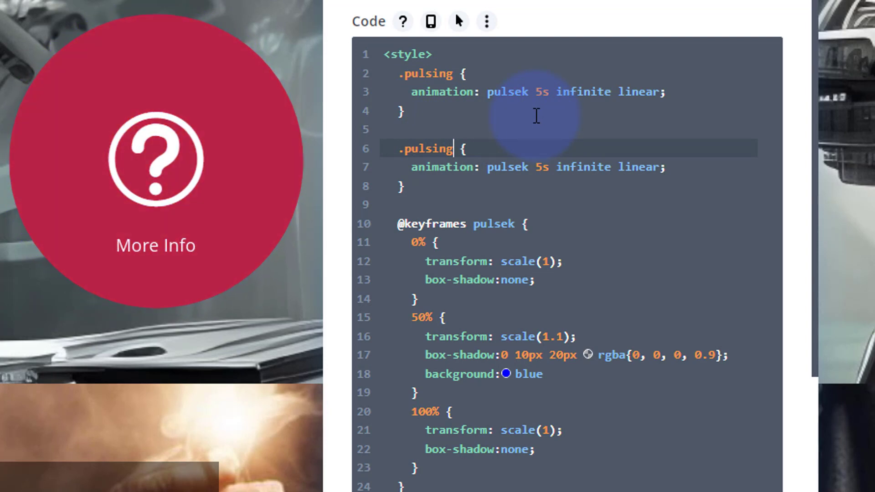
pyautogui.write(':hover')
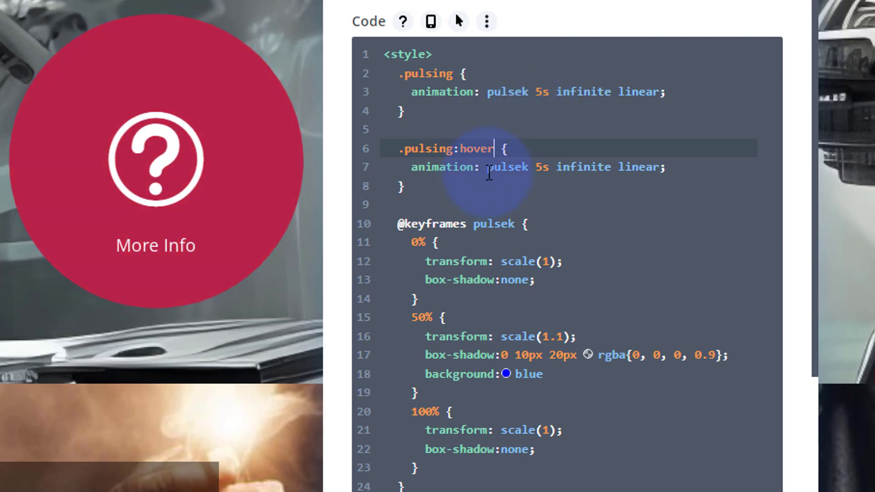
pyautogui.moveTo(487, 169); pyautogui.dragTo(660, 167)
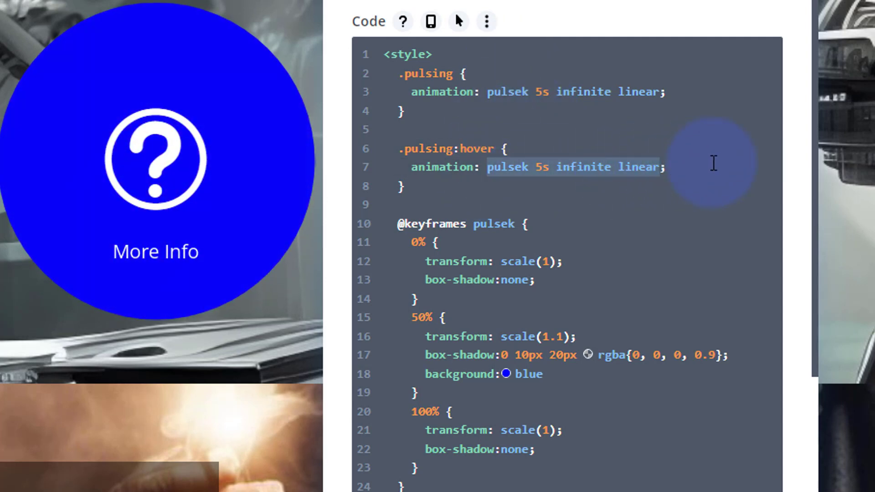
pyautogui.write('nimation: n')
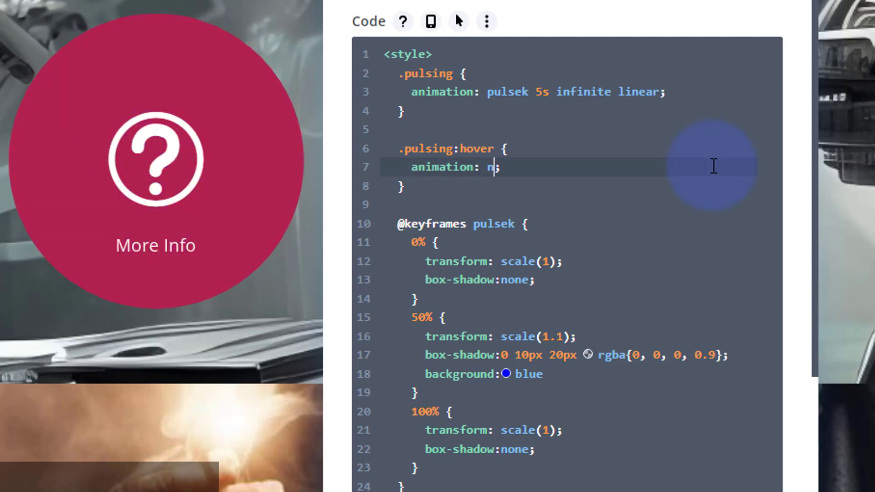
pyautogui.write('one')
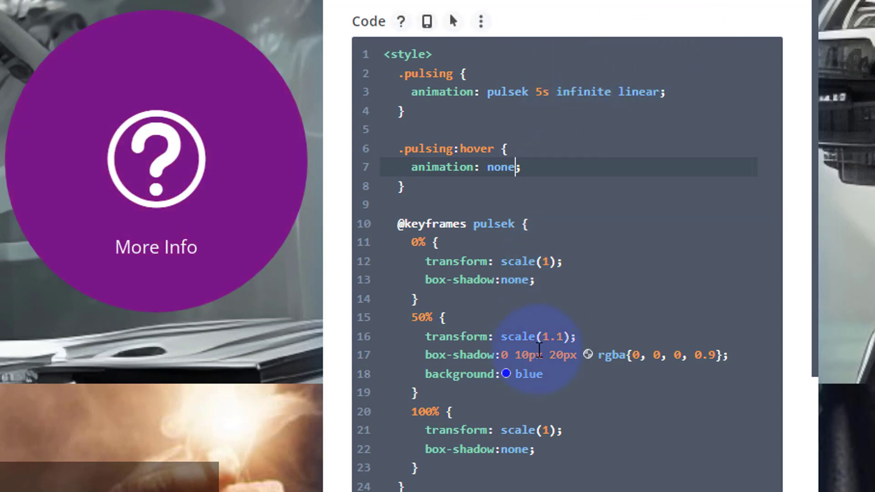
pyautogui.moveTo(398, 79); pyautogui.dragTo(415, 471)
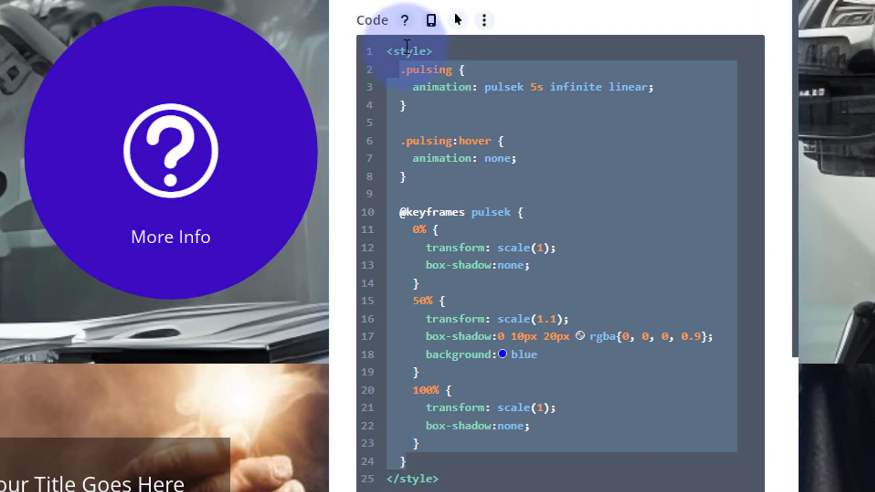
# Check the opening and closing style tags, then confirm the Code module settings.
pyautogui.click(457, 54)
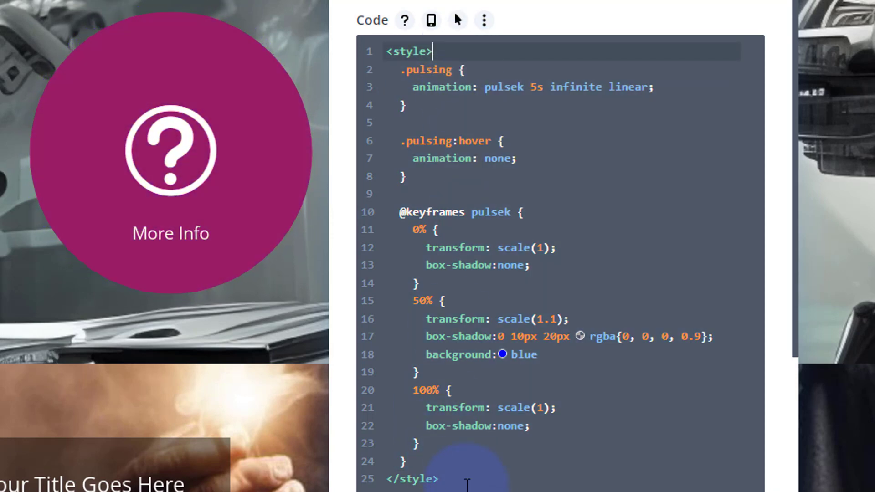
pyautogui.moveTo(467, 483); pyautogui.dragTo(375, 478)
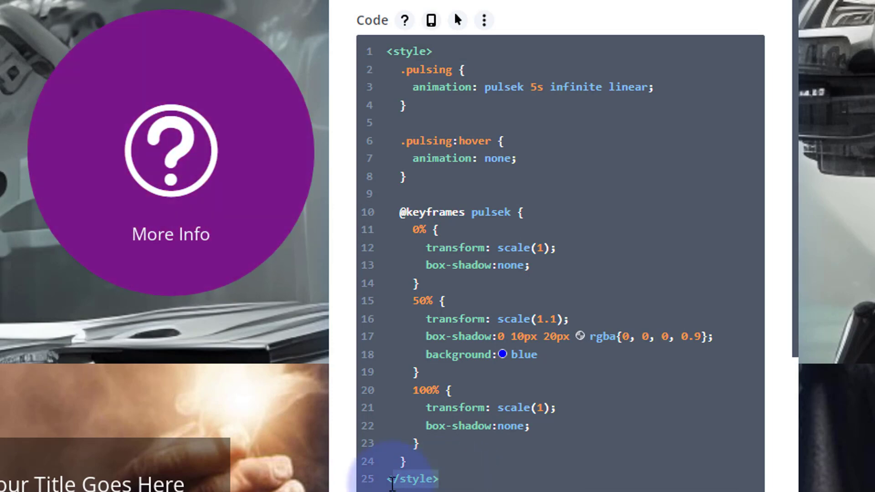
pyautogui.moveTo(387, 51); pyautogui.dragTo(493, 48)
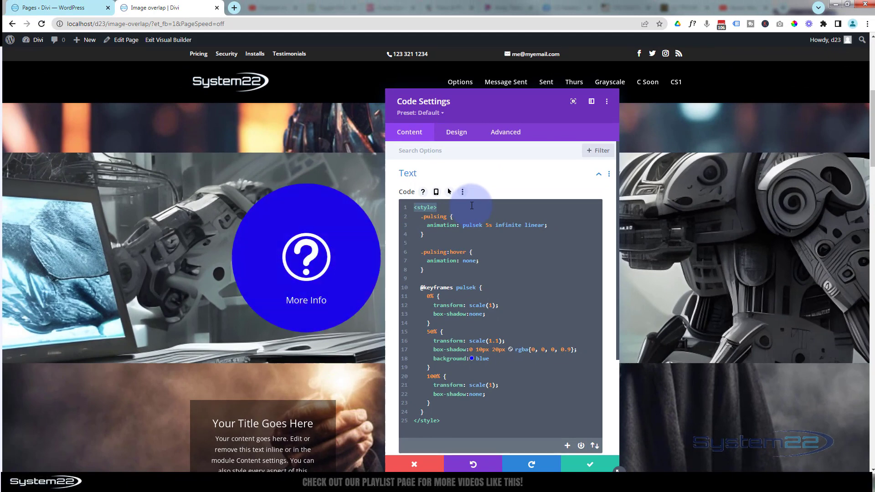
pyautogui.click(588, 465)
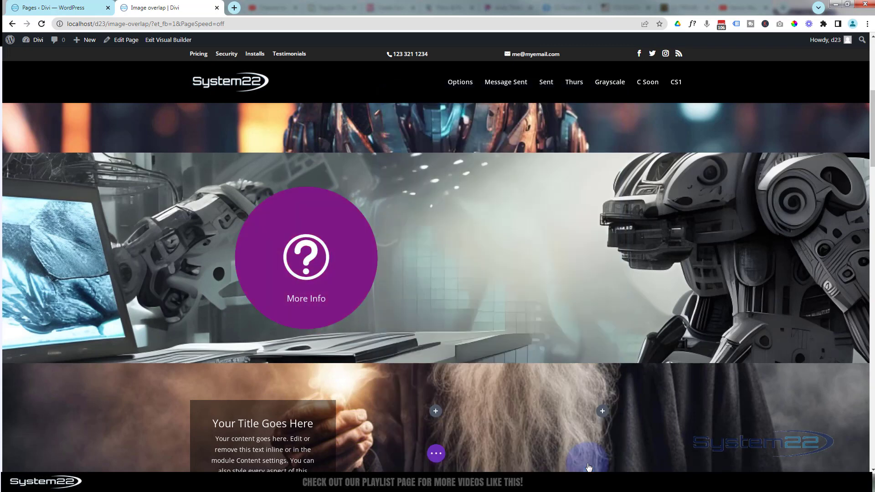
# Save the page and exit the Visual Builder to the live page.
pyautogui.click(437, 454)
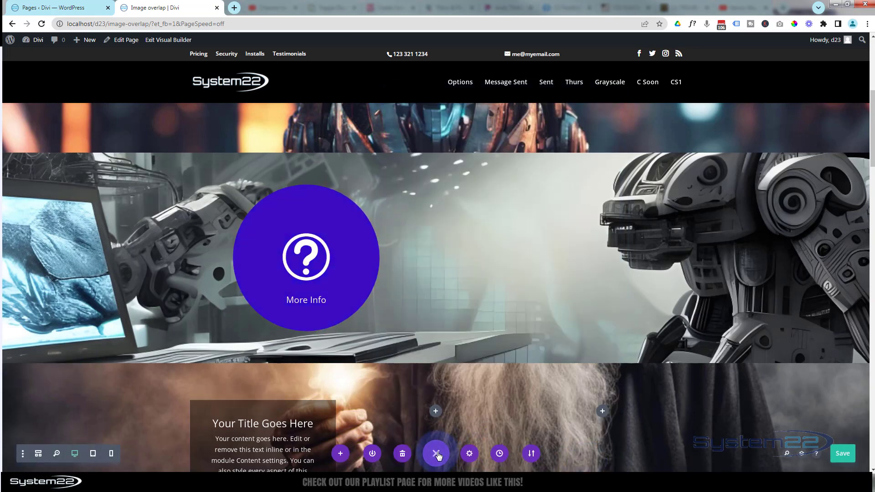
pyautogui.click(843, 454)
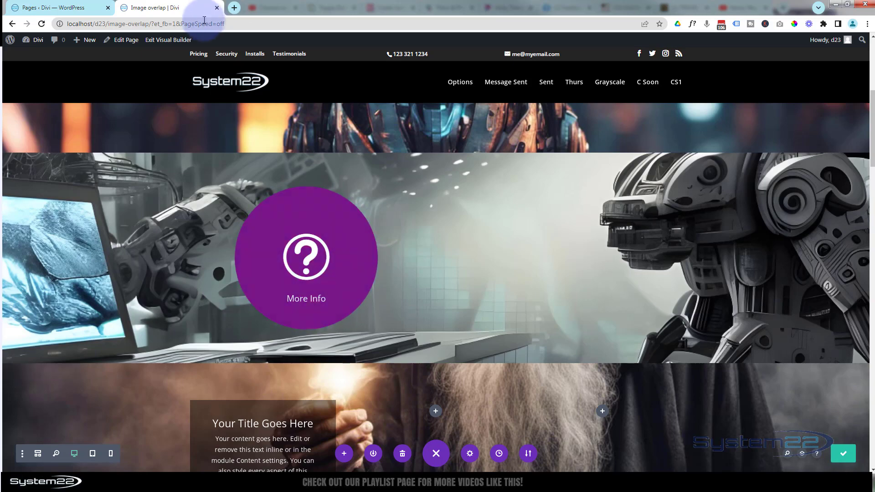
pyautogui.click(175, 40)
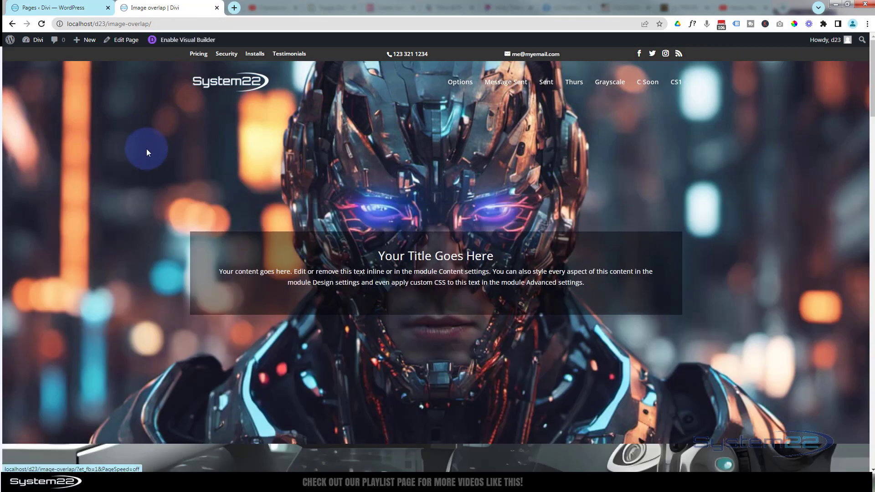
# Follow the pulsing More Info circle's link down to the #sec3 alien section.
pyautogui.scroll(-4, 144, 148)
pyautogui.scroll(-3, 144, 150)
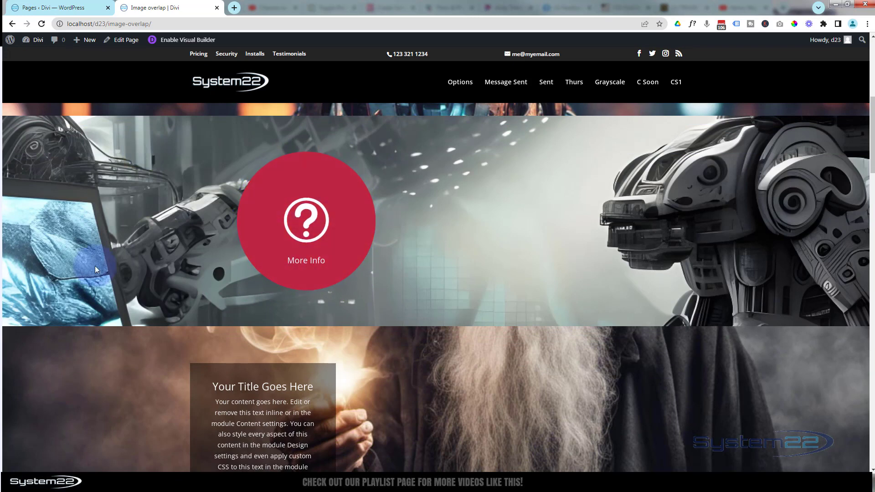
pyautogui.click(283, 242)
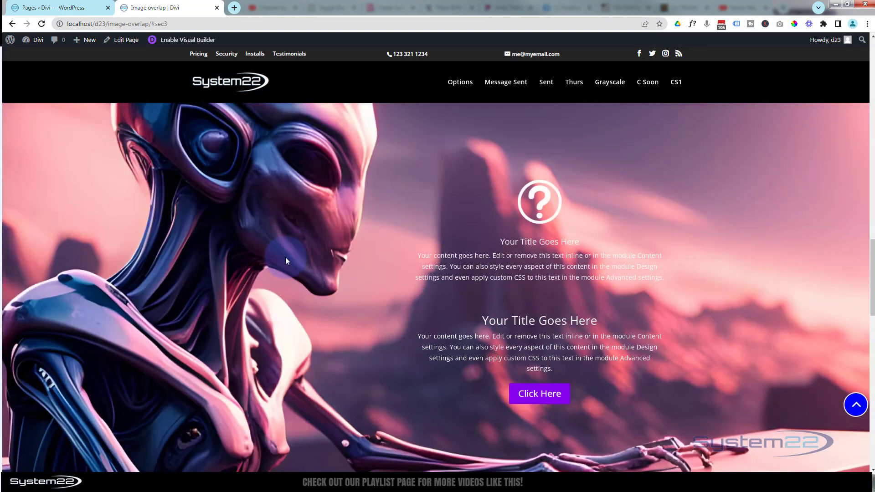
pyautogui.scroll(10, 707, 391)
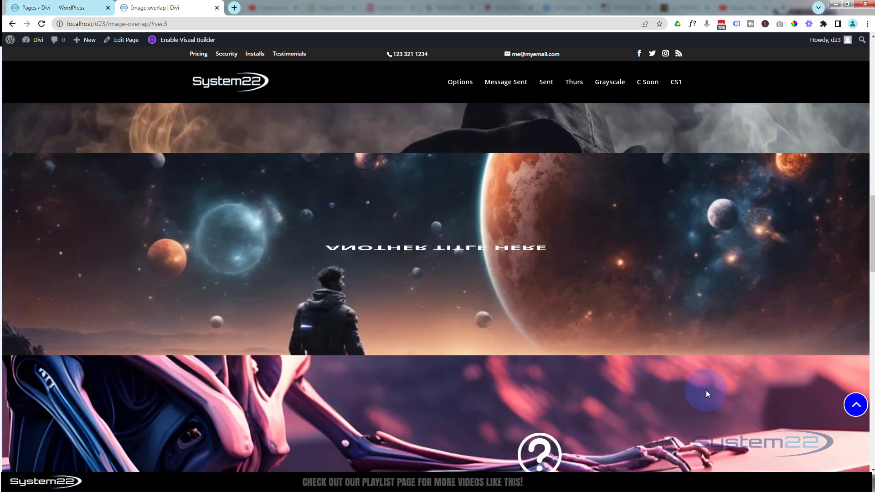
pyautogui.scroll(10, 707, 391)
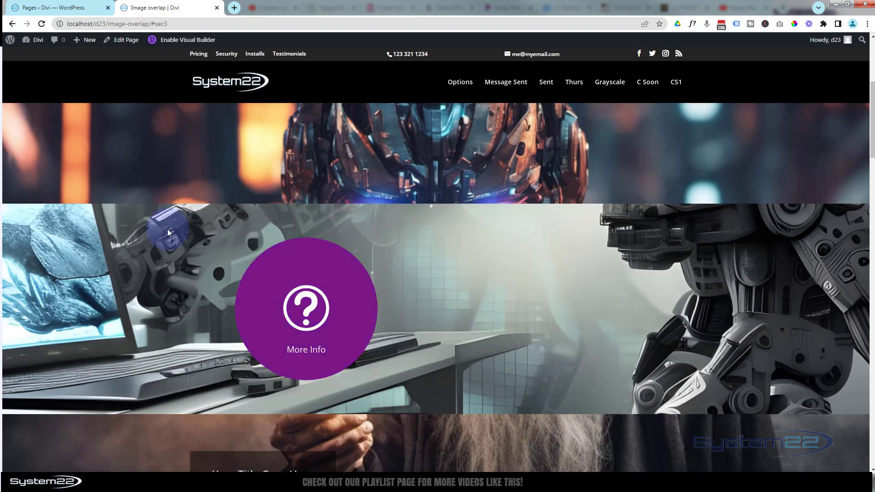
# Retest the More Info link twice more, then return toward the top of the page.
pyautogui.click(264, 314)
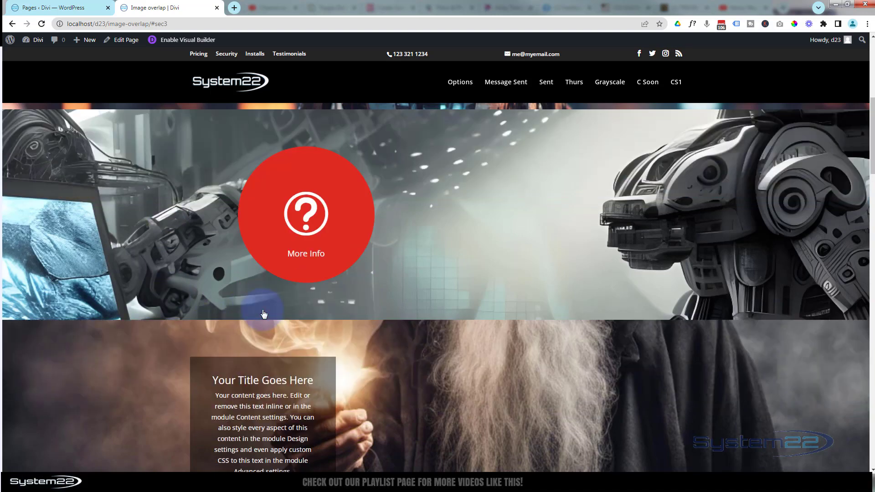
pyautogui.scroll(10, 263, 315)
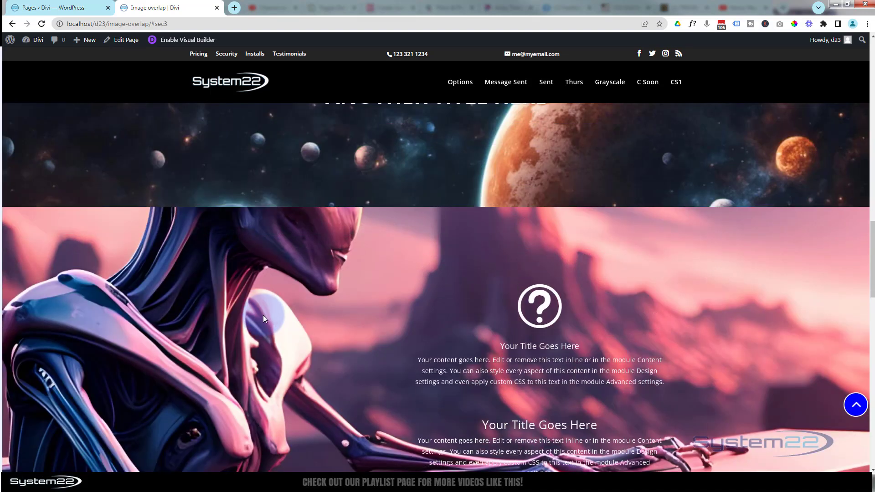
pyautogui.scroll(6, 263, 315)
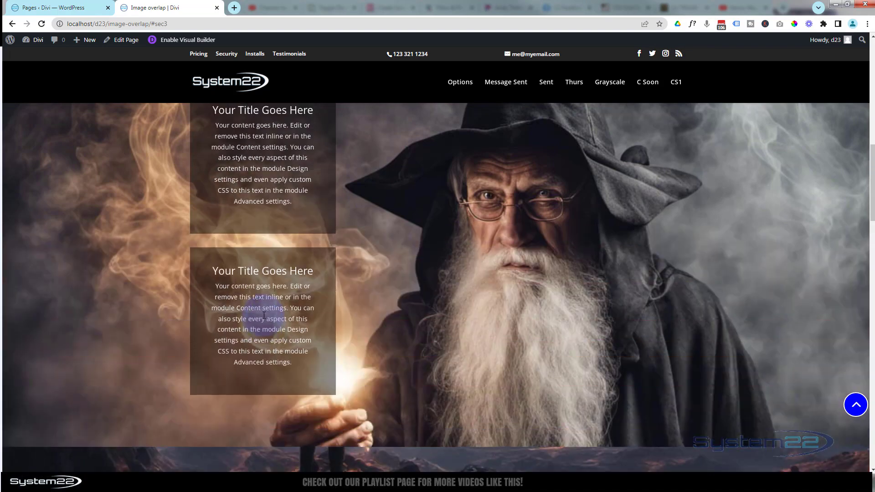
pyautogui.scroll(1, 263, 316)
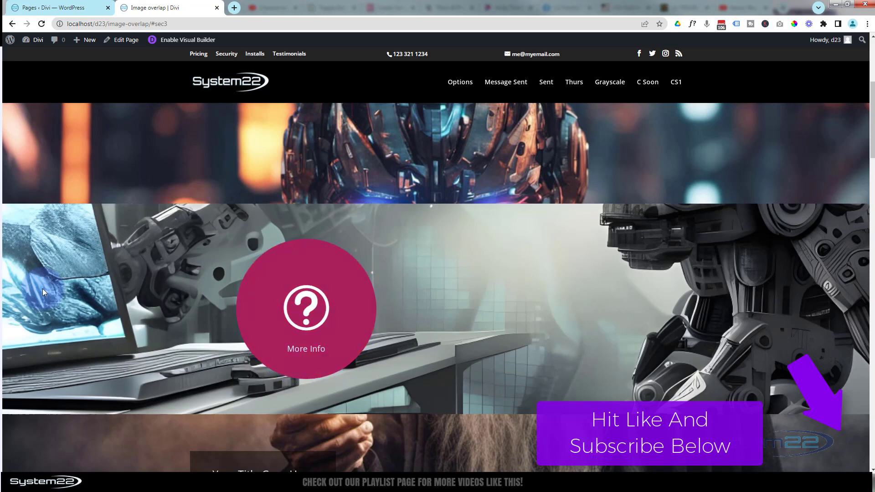
pyautogui.click(333, 326)
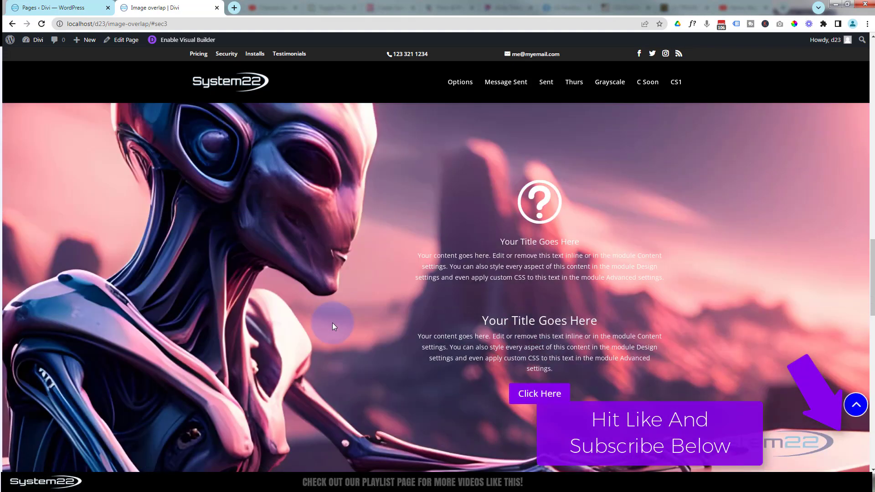
pyautogui.click(335, 325)
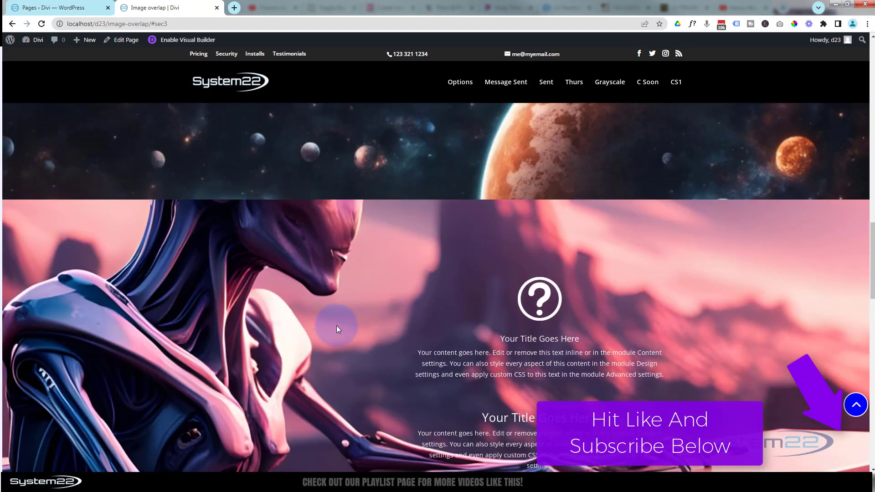